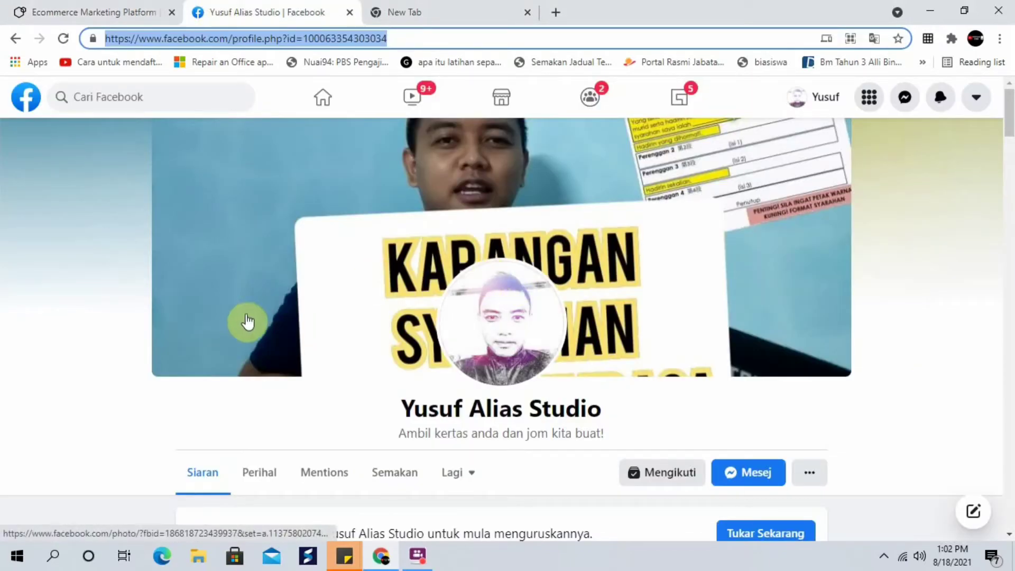
- View the V8 sound card link in the Facebook page's latest post, inspect the Shopee product it opens, and close that product page
left_click(75, 304)
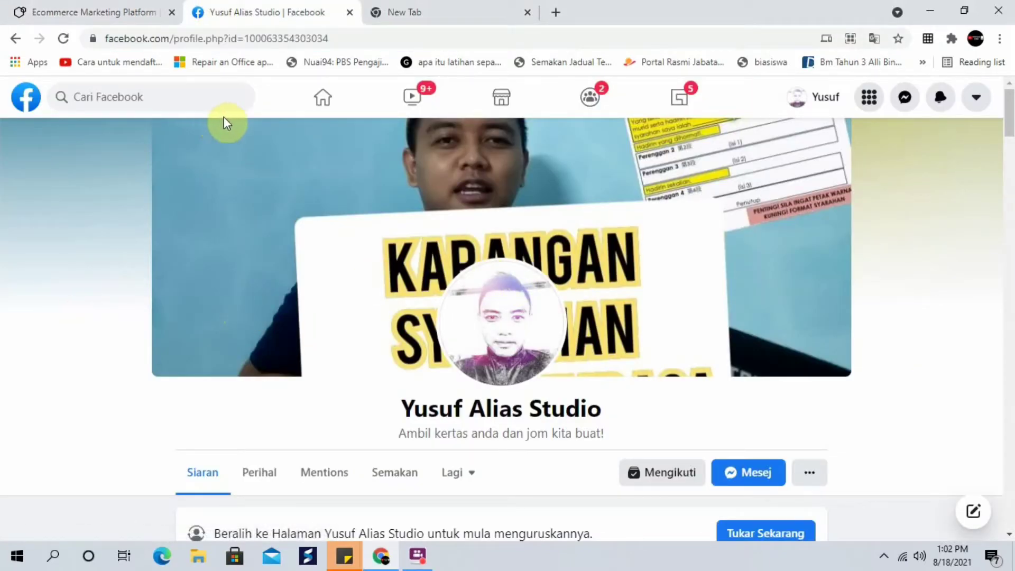
scroll(114, 288, "down", 4)
scroll(113, 290, "down", 2)
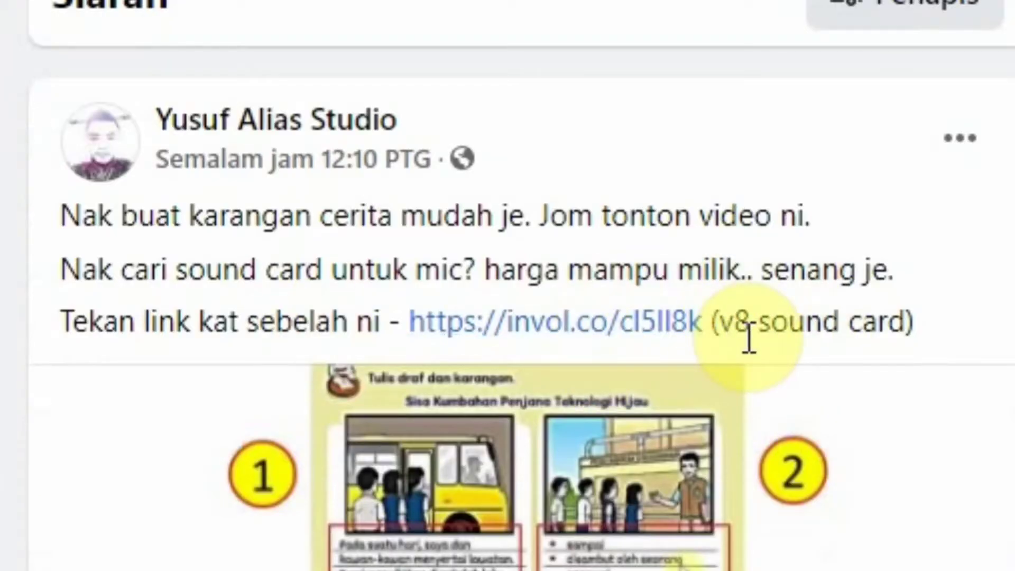
left_click(590, 326)
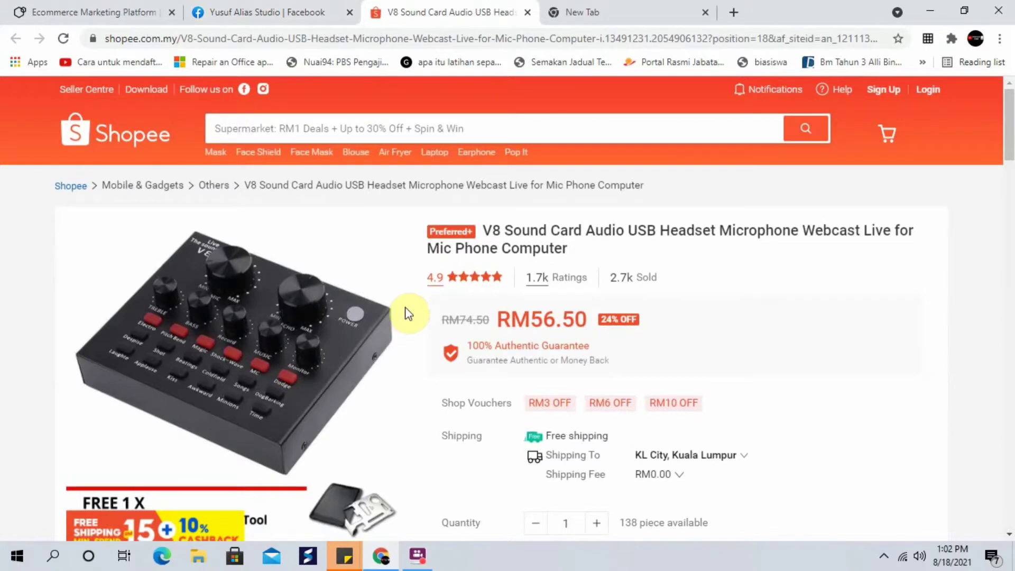
scroll(405, 312, "down", 2)
scroll(407, 313, "up", 2)
left_click(527, 11)
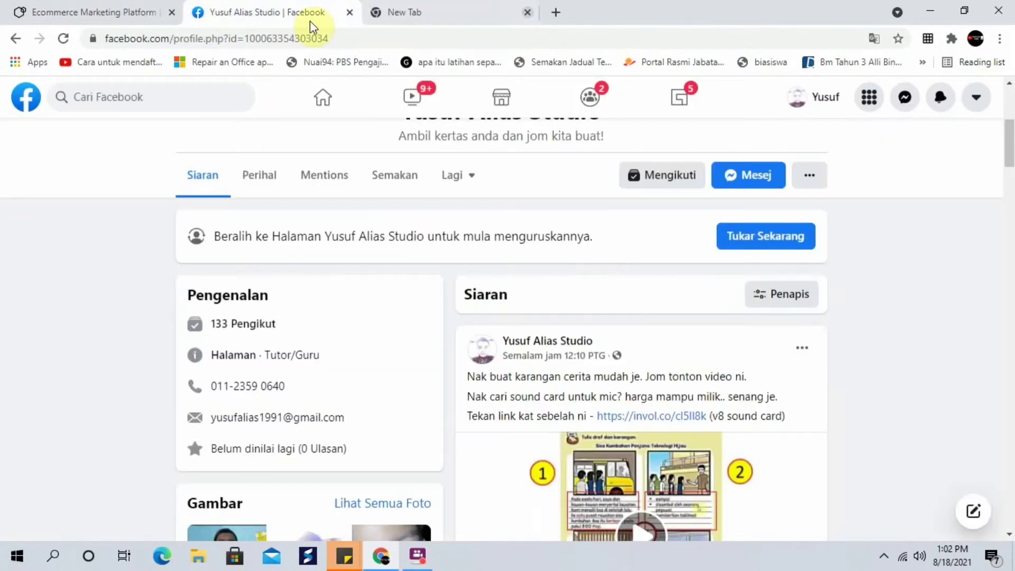
- Switch to Involve Asia and open the Website/Property list in the account settings
left_click(143, 13)
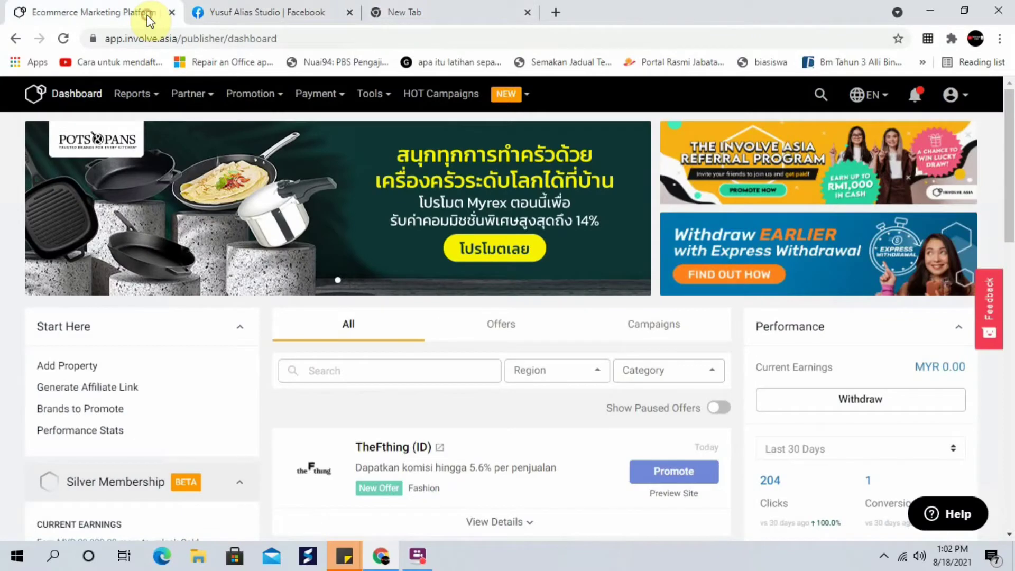
left_click(209, 13)
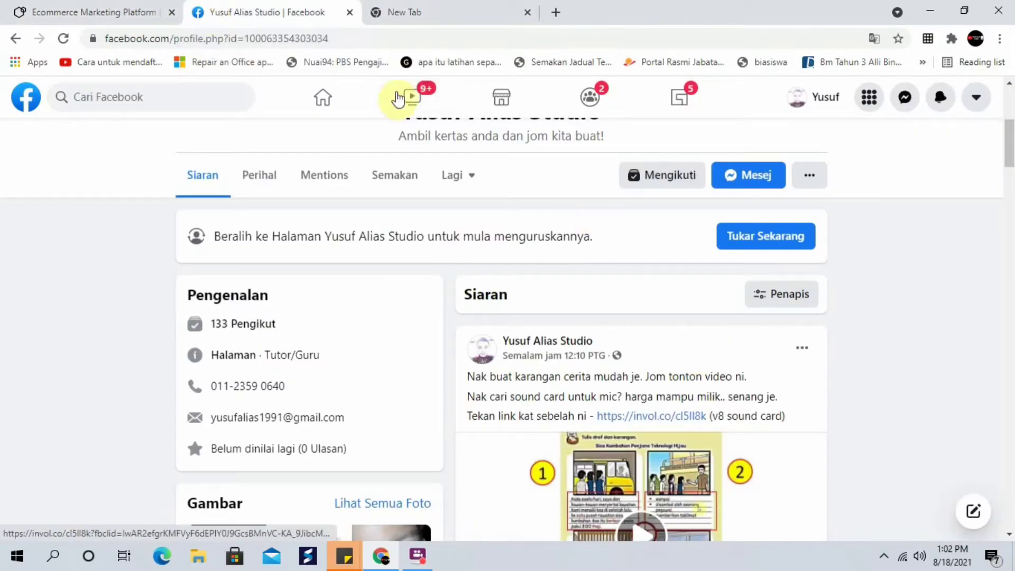
left_click(142, 15)
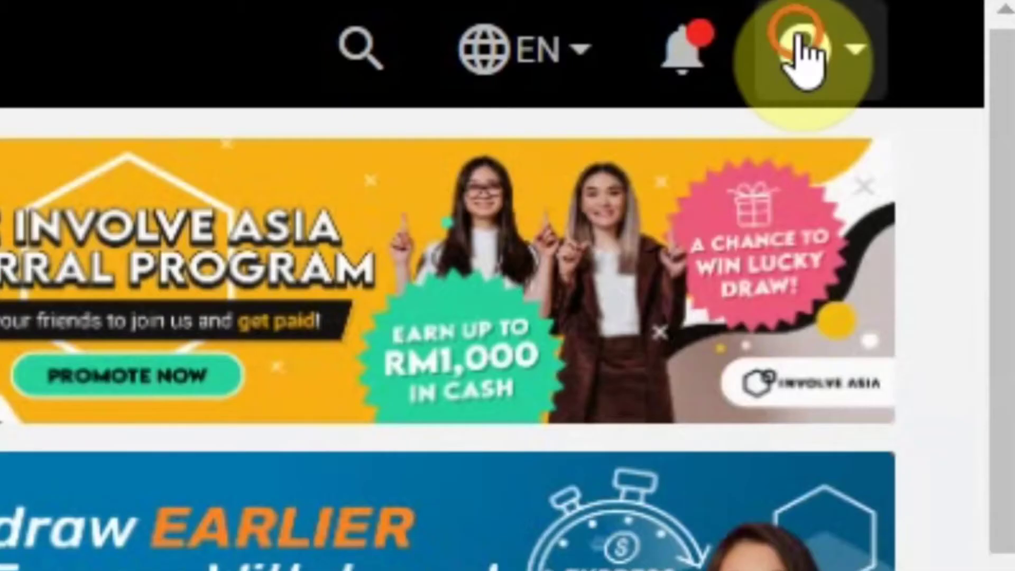
left_click(799, 45)
left_click(662, 164)
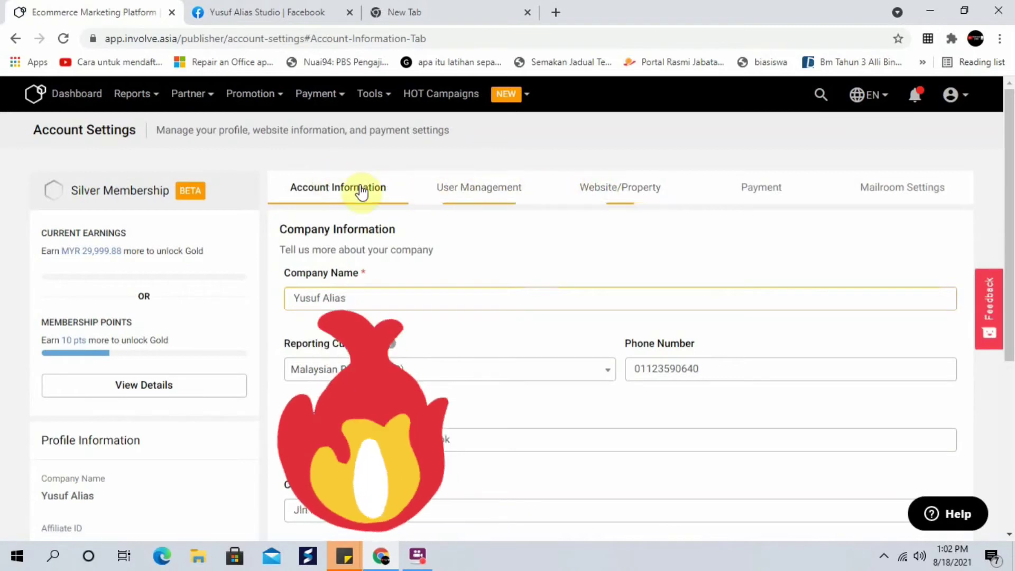
left_click(623, 191)
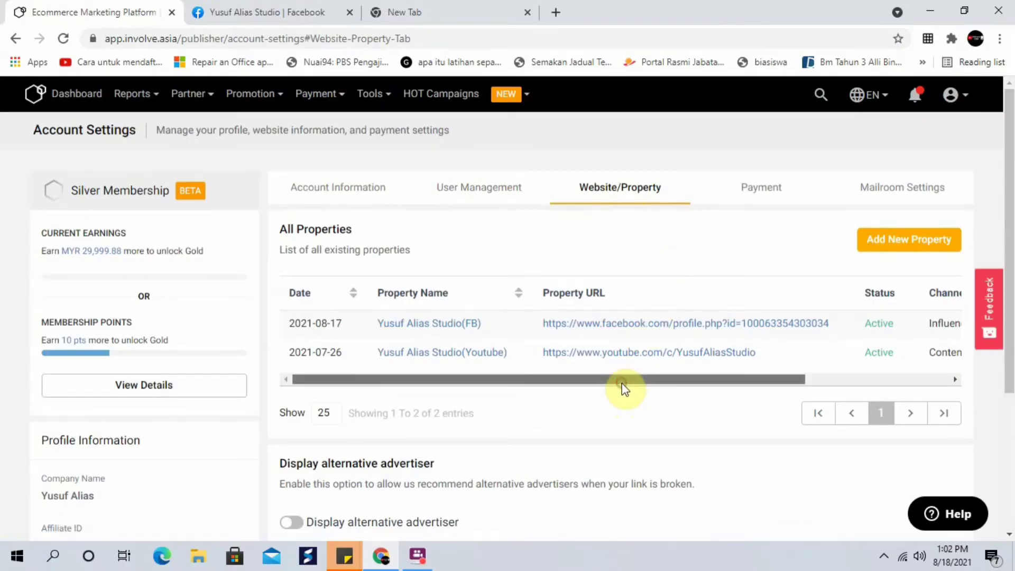
- Review the channel, category and action details of the existing properties and look at the Facebook page they refer to
left_click_drag(622, 380, 709, 378)
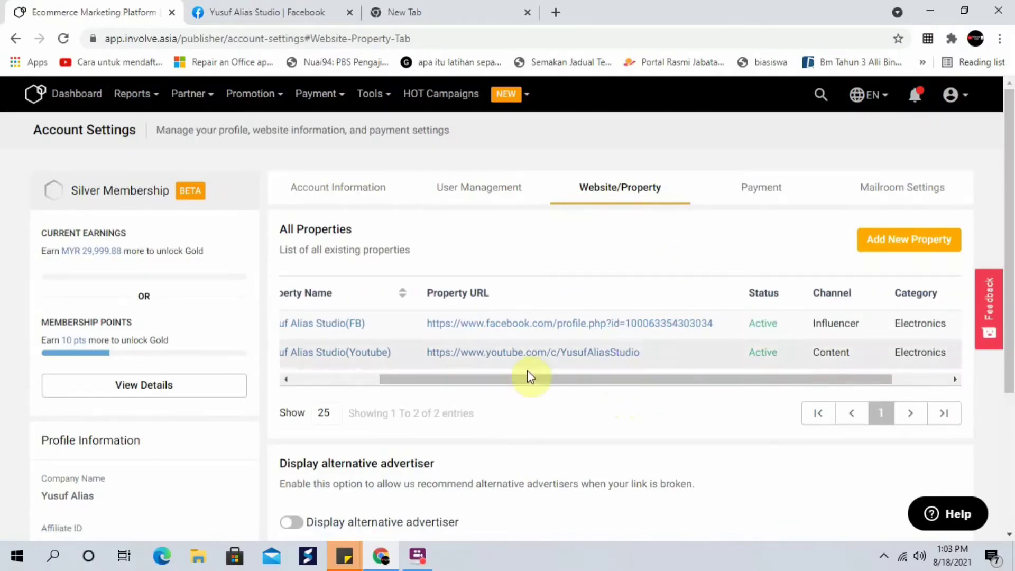
mouse_move(598, 380)
left_mouse_down()
mouse_move(654, 384)
mouse_move(612, 386)
left_mouse_up()
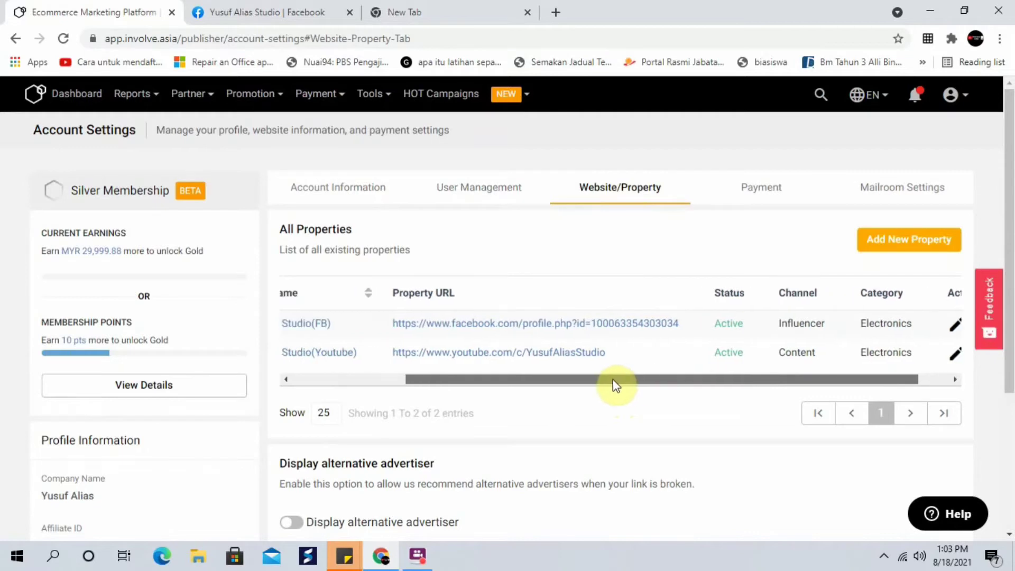
left_click(304, 12)
scroll(442, 275, "up", 8)
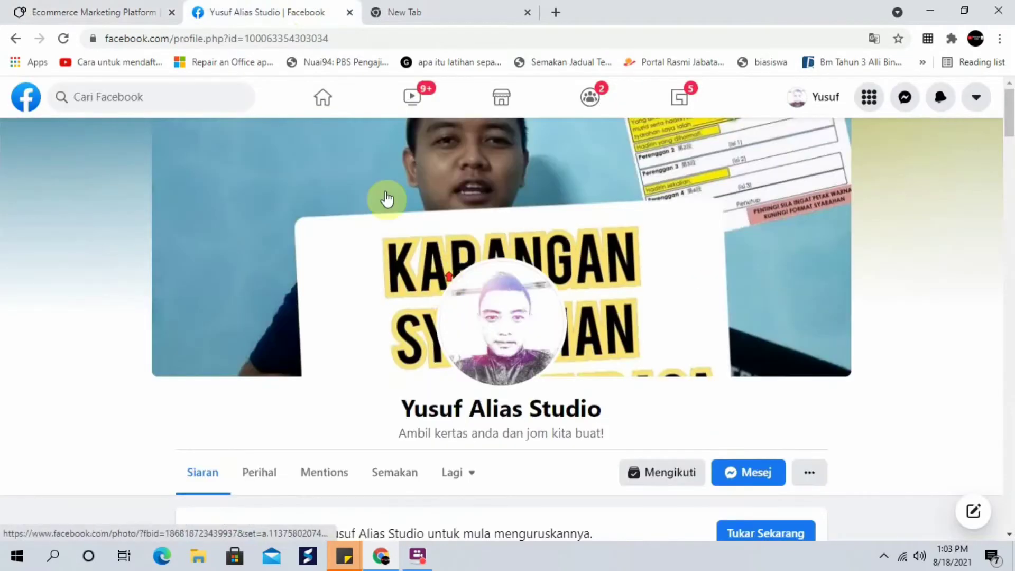
left_click(107, 17)
left_click_drag(793, 380, 878, 381)
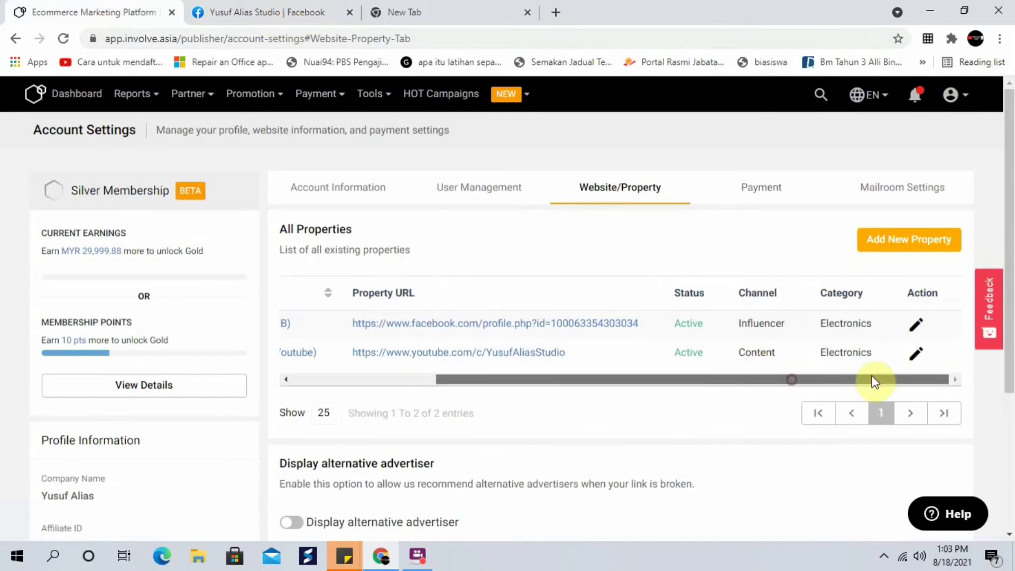
- Start adding a new property and check the Influencers entry among the supported websites
left_click(704, 220)
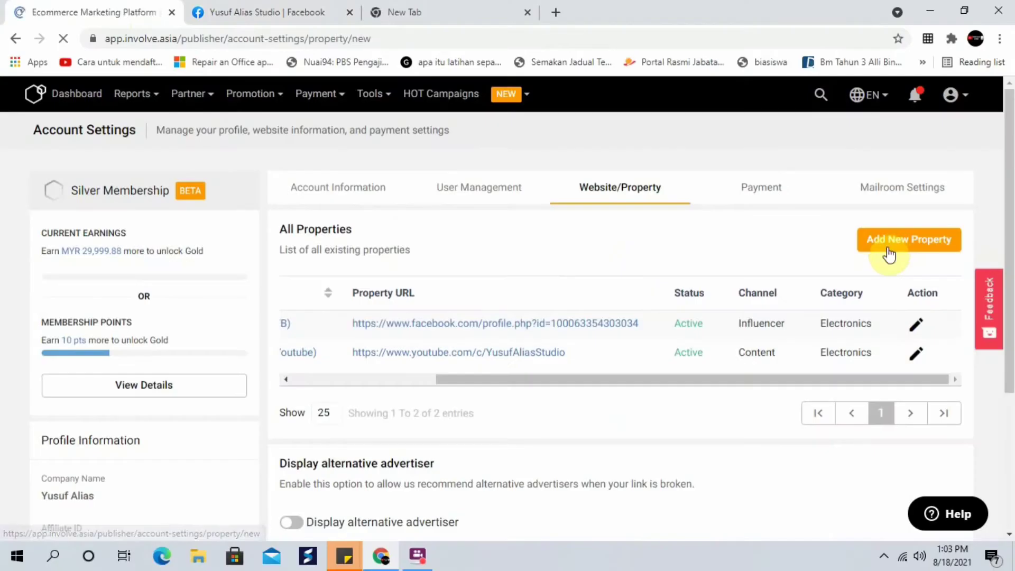
left_click(714, 216)
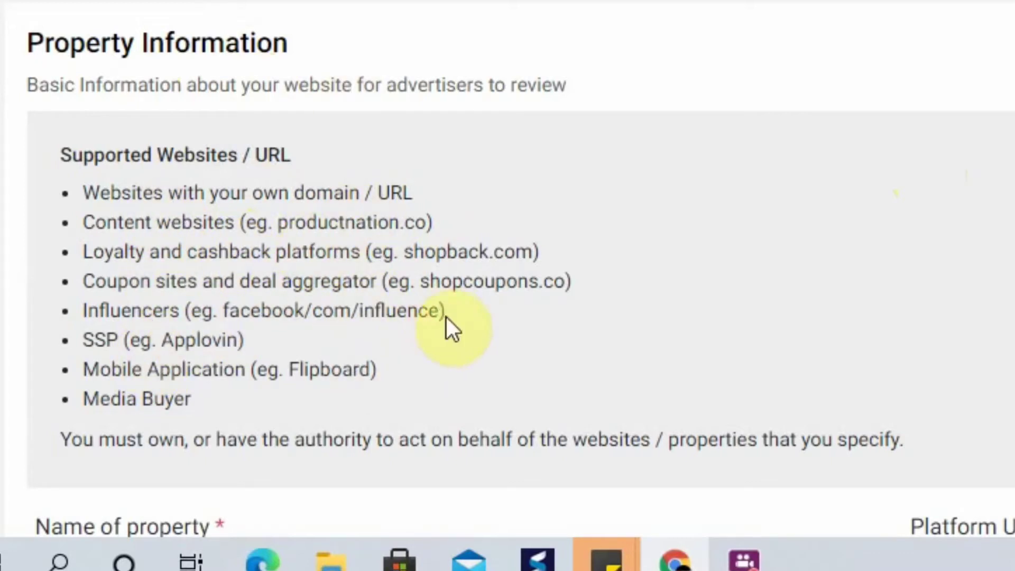
left_click_drag(446, 317, 91, 312)
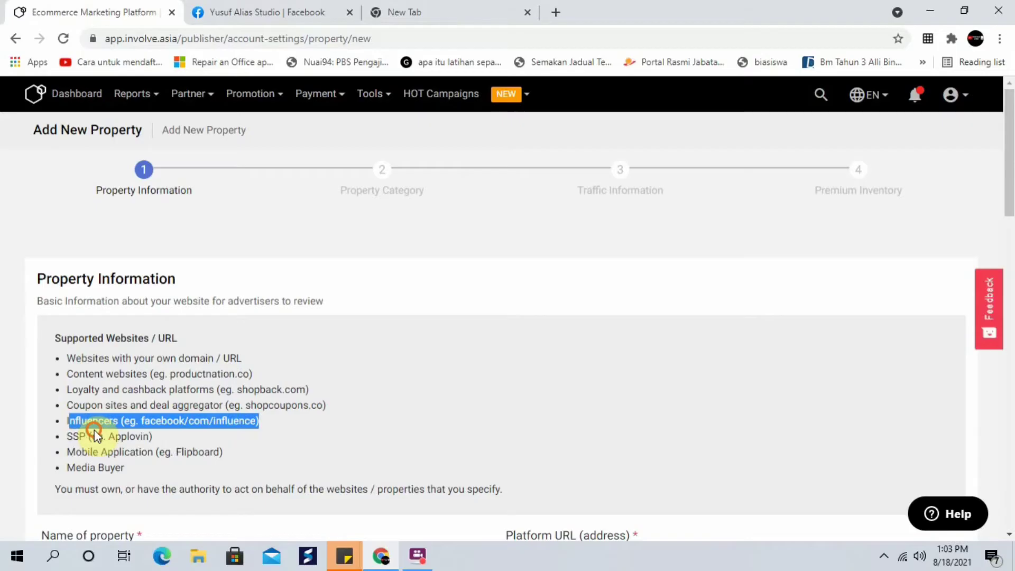
left_click(135, 332)
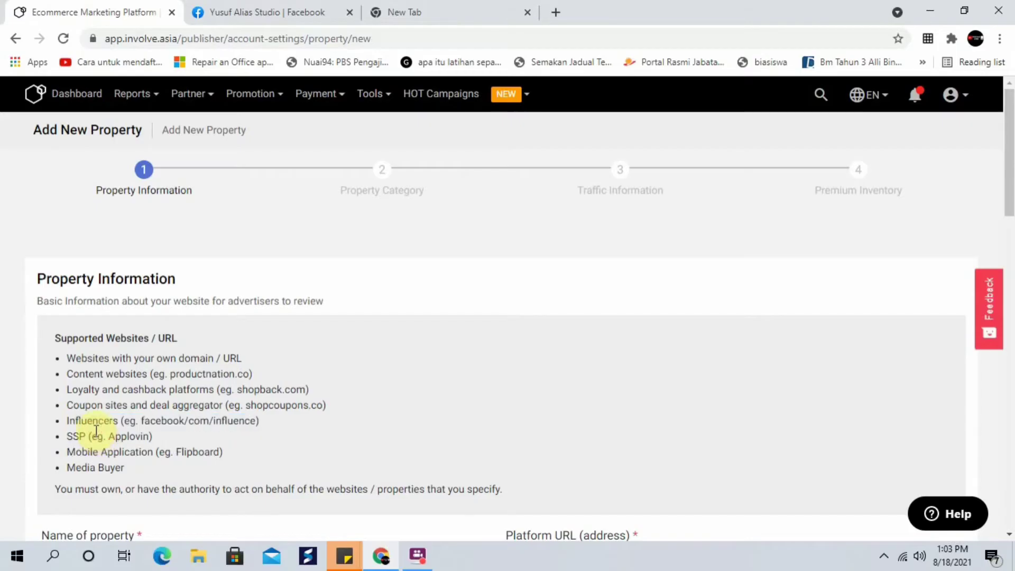
- Fill in the property name with the saved first-name entry and paste the Facebook page's address as the platform URL
scroll(136, 333, "down", 3)
left_click(124, 406)
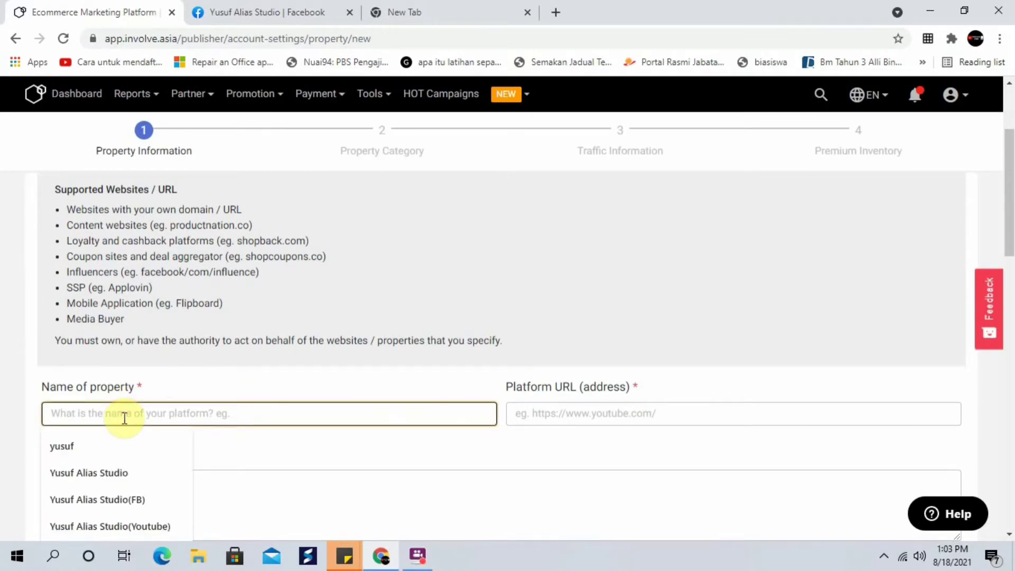
left_click(113, 447)
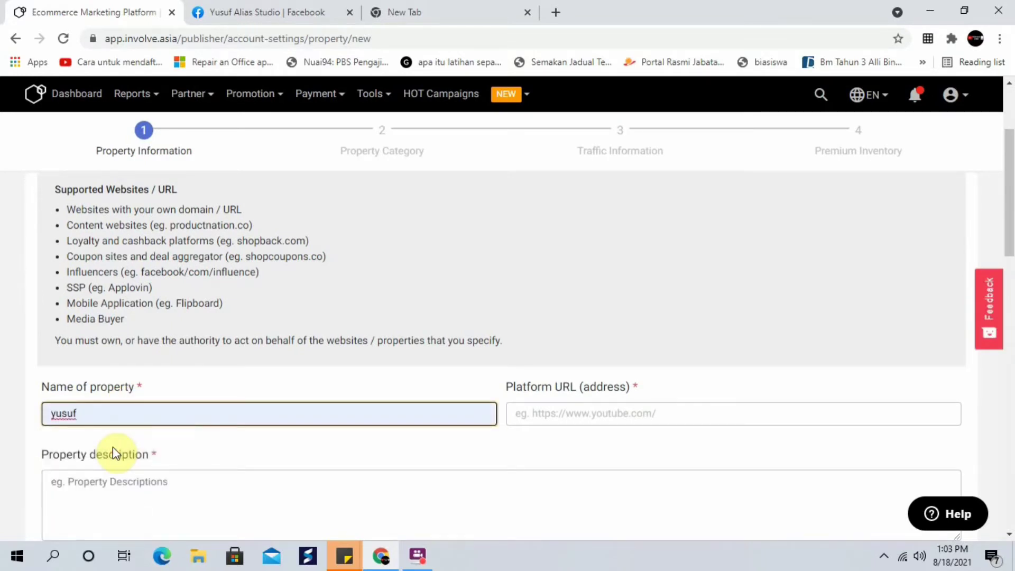
left_click(565, 418)
right_click(564, 418)
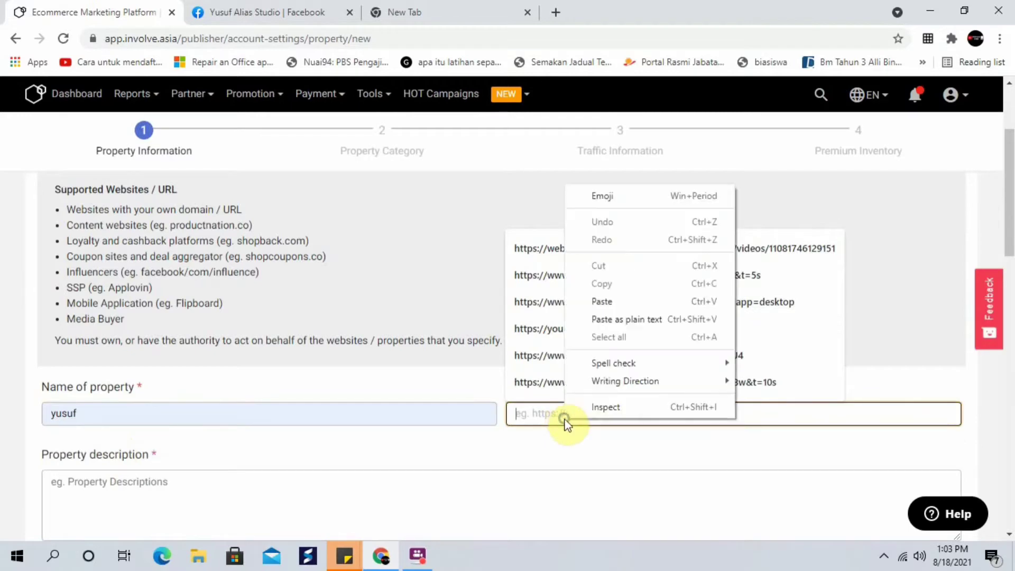
left_click(610, 301)
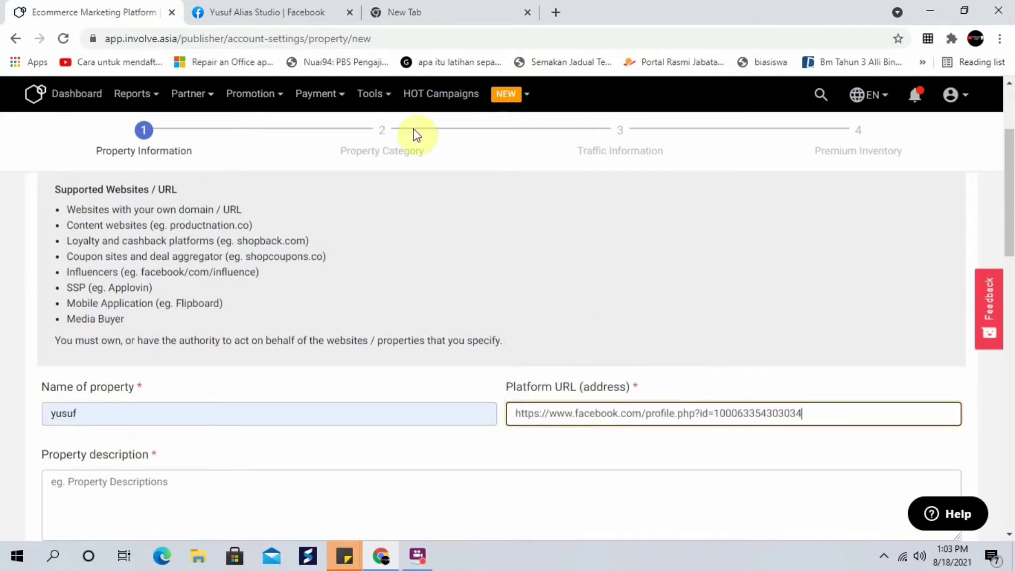
left_click(245, 11)
left_click(38, 8)
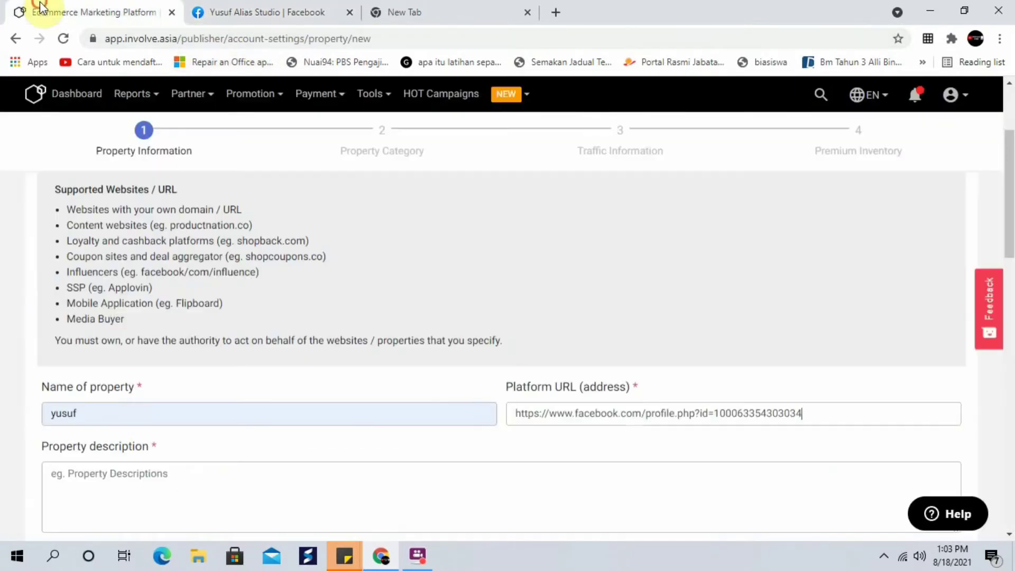
- Enter "The best" as the property description and continue to the Property Category section
left_click(247, 475)
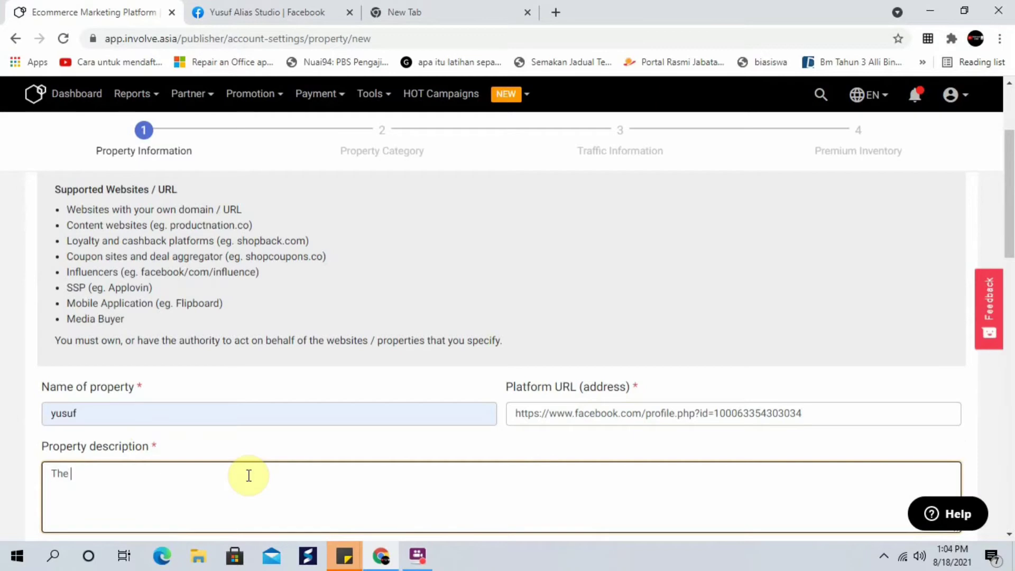
type("The best")
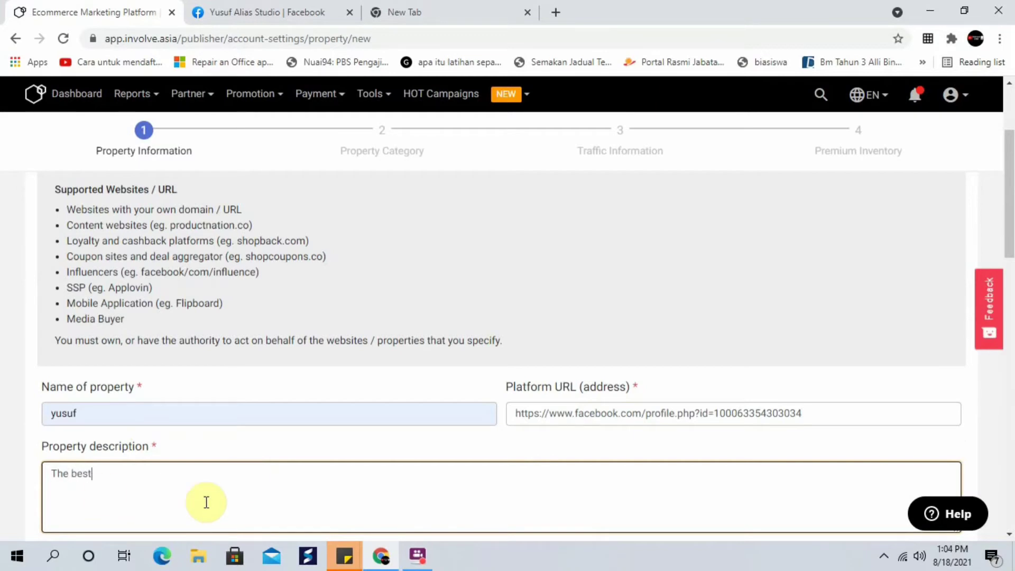
left_click(32, 472)
scroll(38, 477, "down", 3)
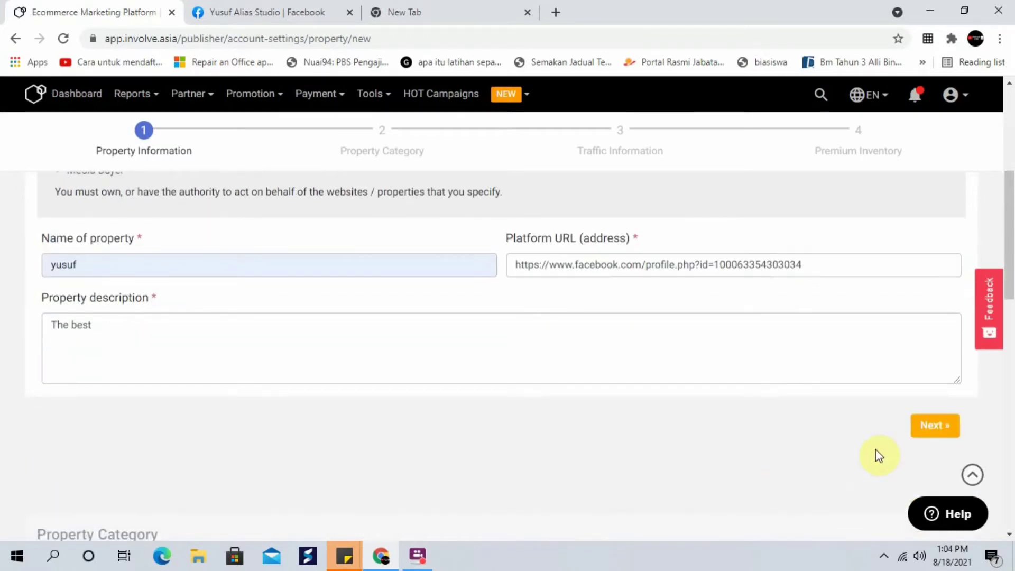
left_click(917, 437)
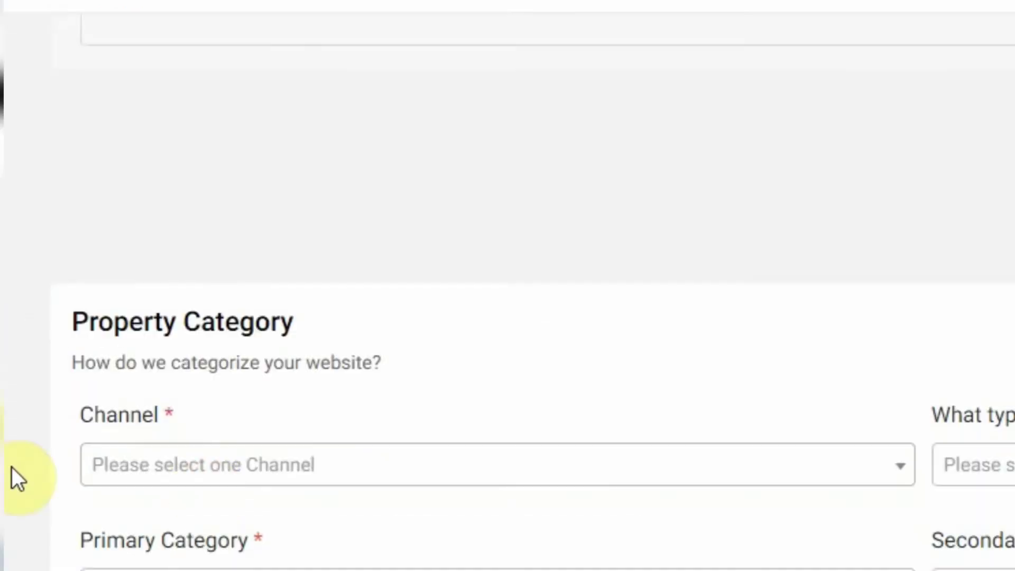
- Set the property's channel to Influencer and the advertiser type to Pay per sale
left_click(110, 415)
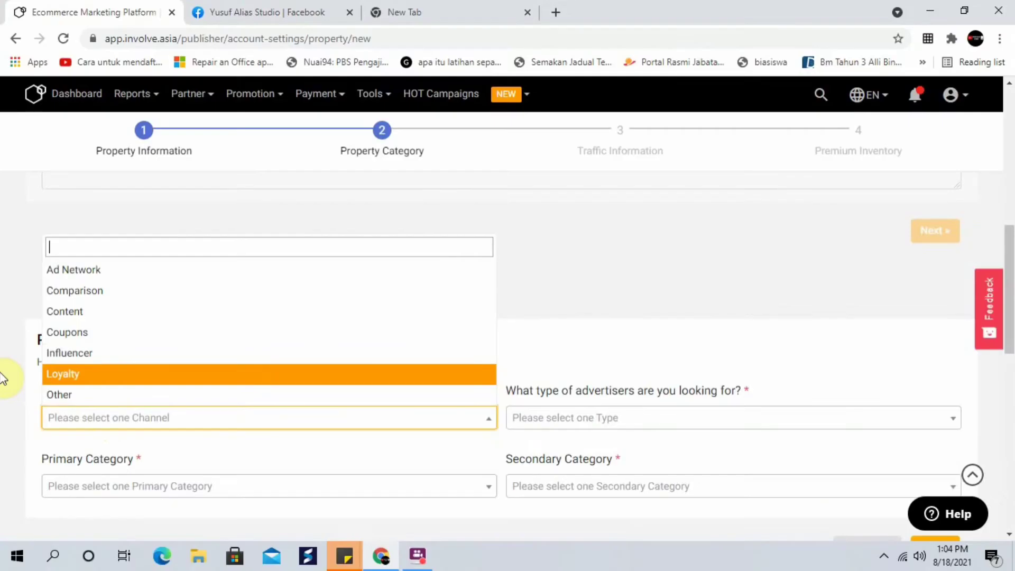
left_click(81, 363)
scroll(11, 371, "down", 1)
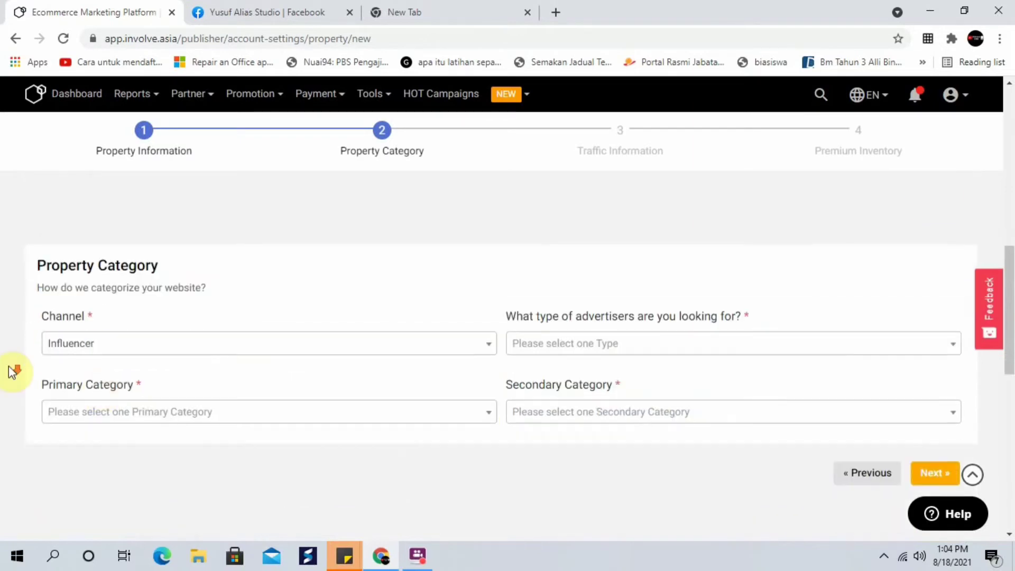
left_click(535, 361)
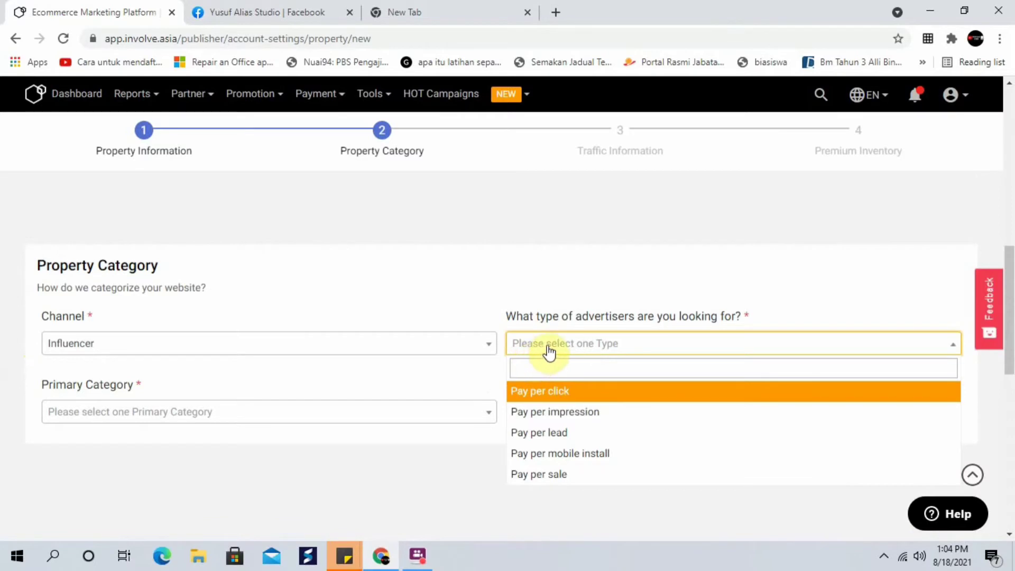
left_click(641, 317)
left_click(630, 351)
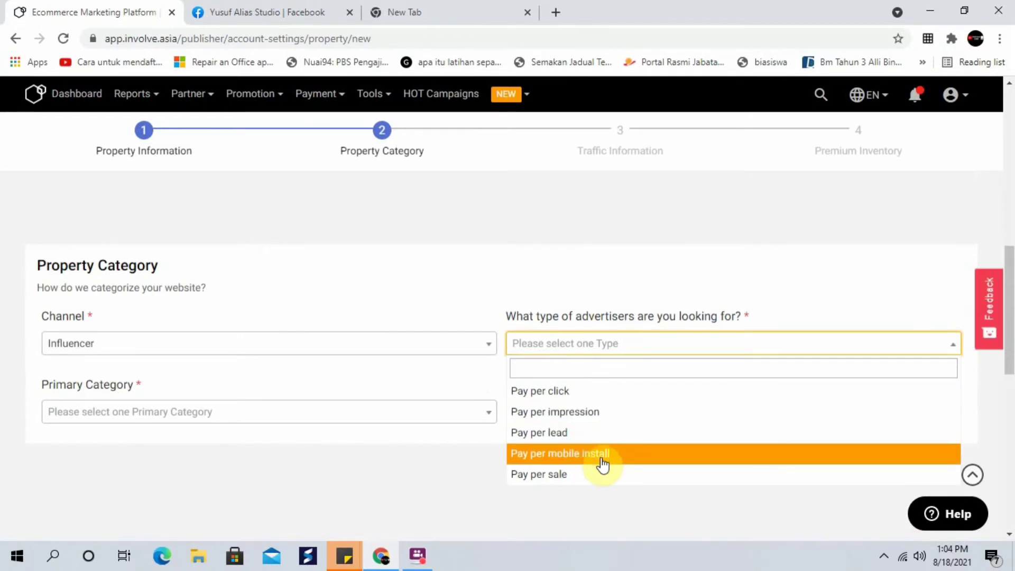
left_click(576, 478)
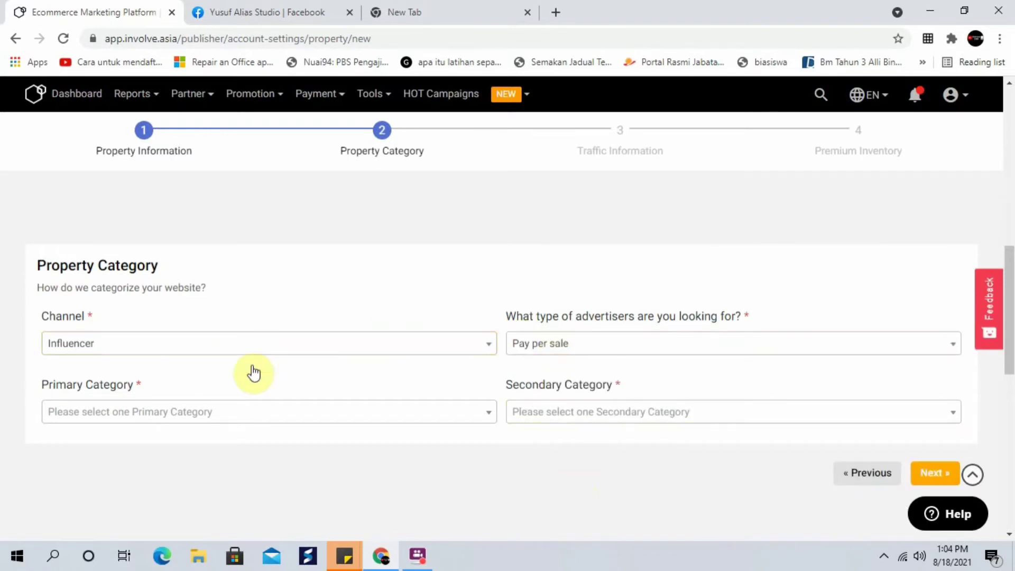
- Look at the Facebook page again and set the new property's primary category to Electronics
left_click(229, 424)
left_click(3, 384)
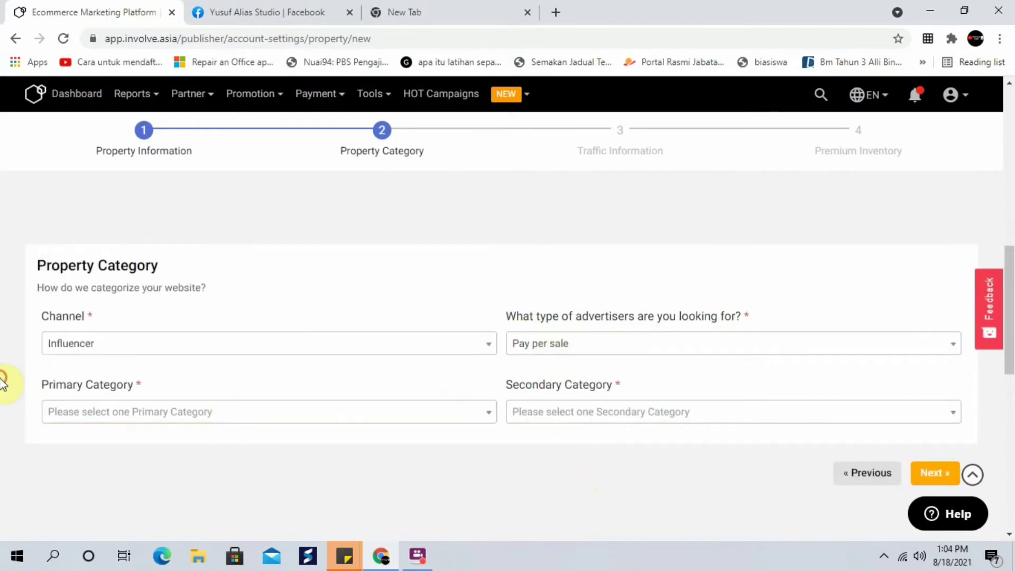
left_click(160, 407)
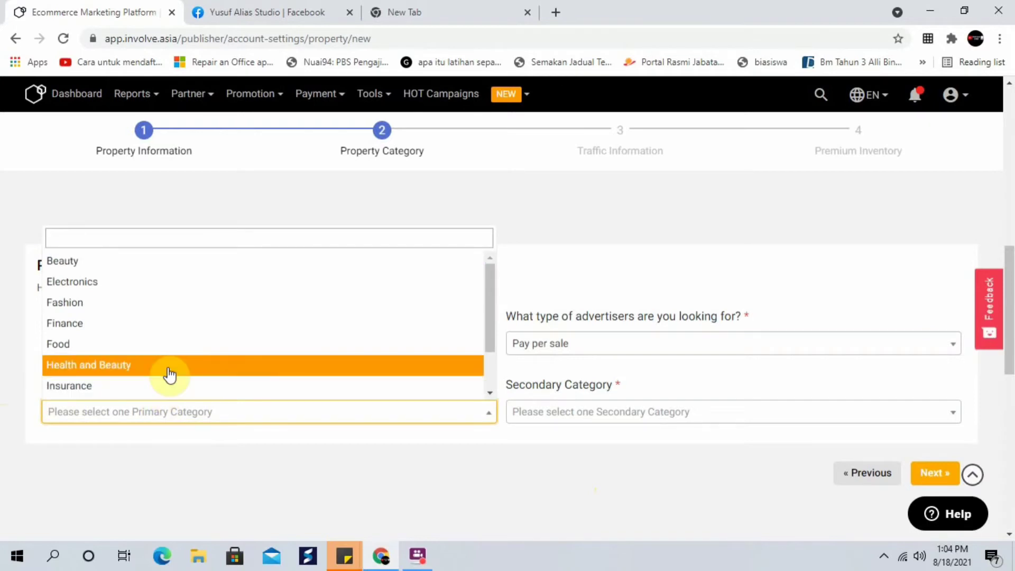
left_click(261, 7)
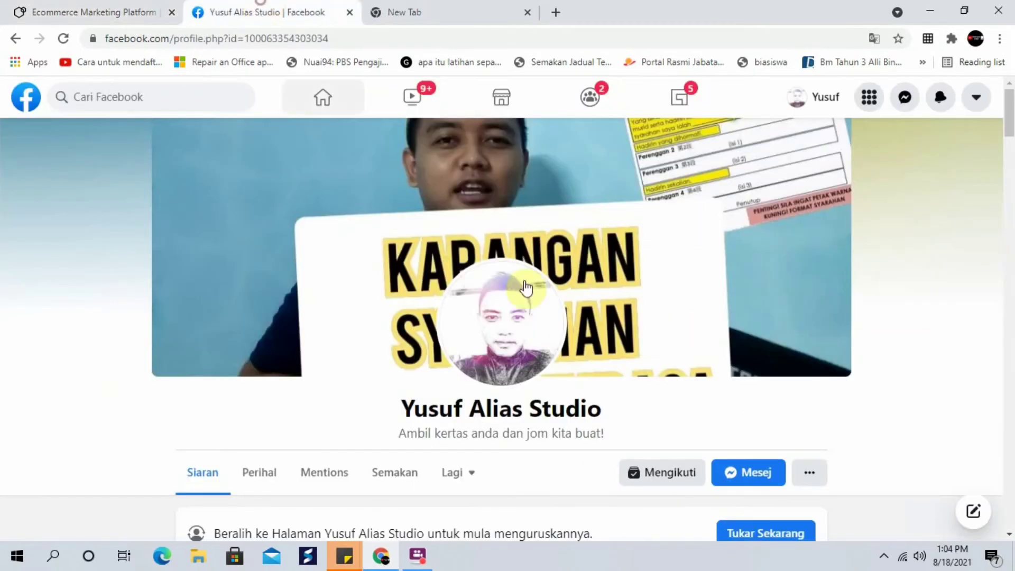
left_click(129, 11)
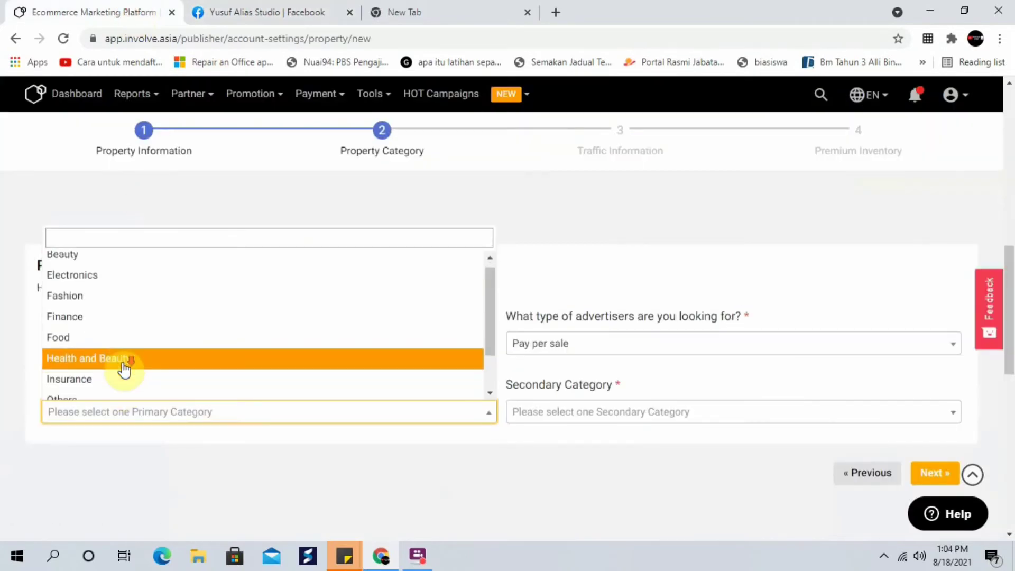
scroll(106, 373, "down", 1)
scroll(108, 347, "up", 1)
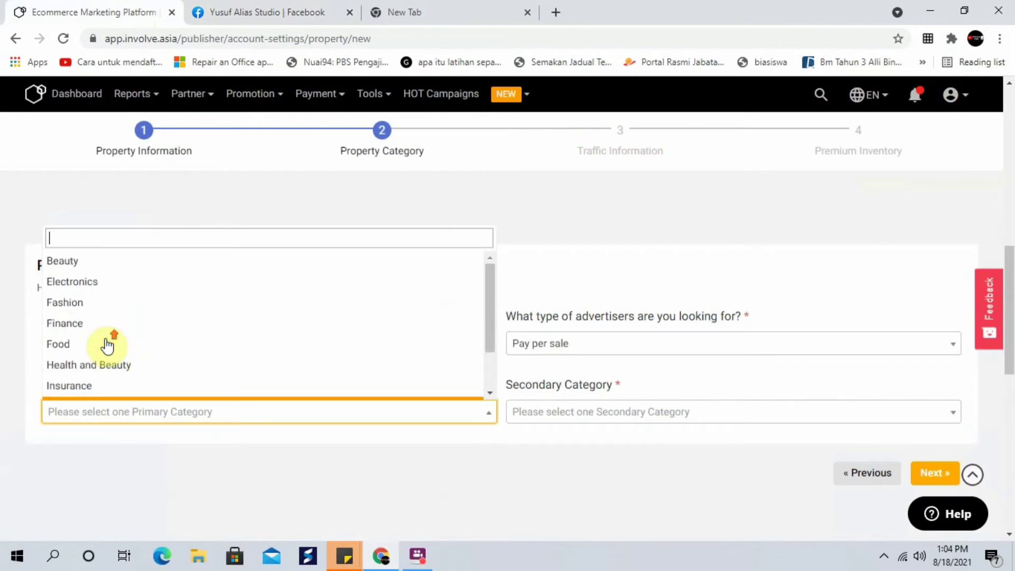
left_click(113, 283)
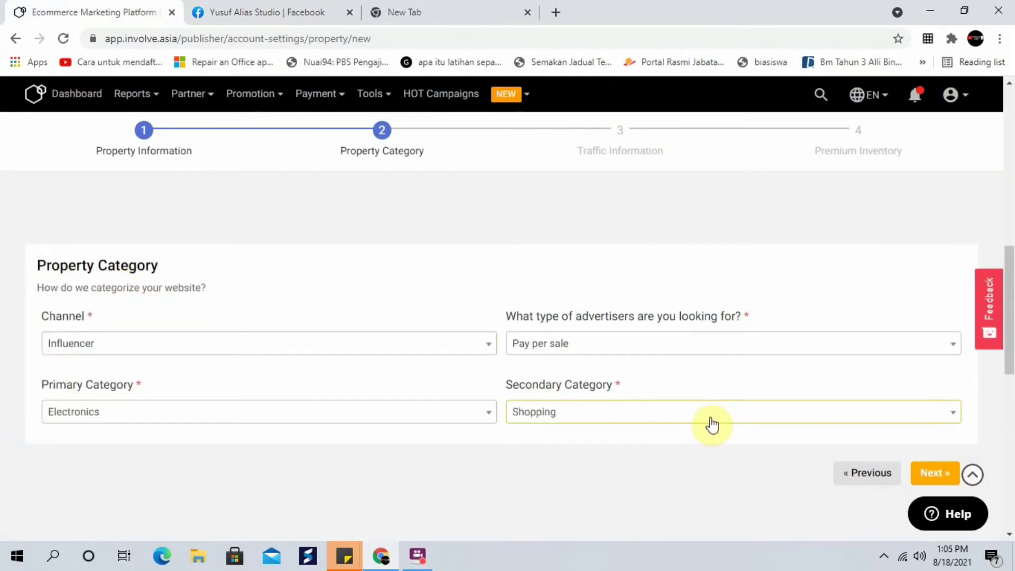
- Choose Shopping as the property's secondary category and continue to the Traffic Information section
left_click(712, 423)
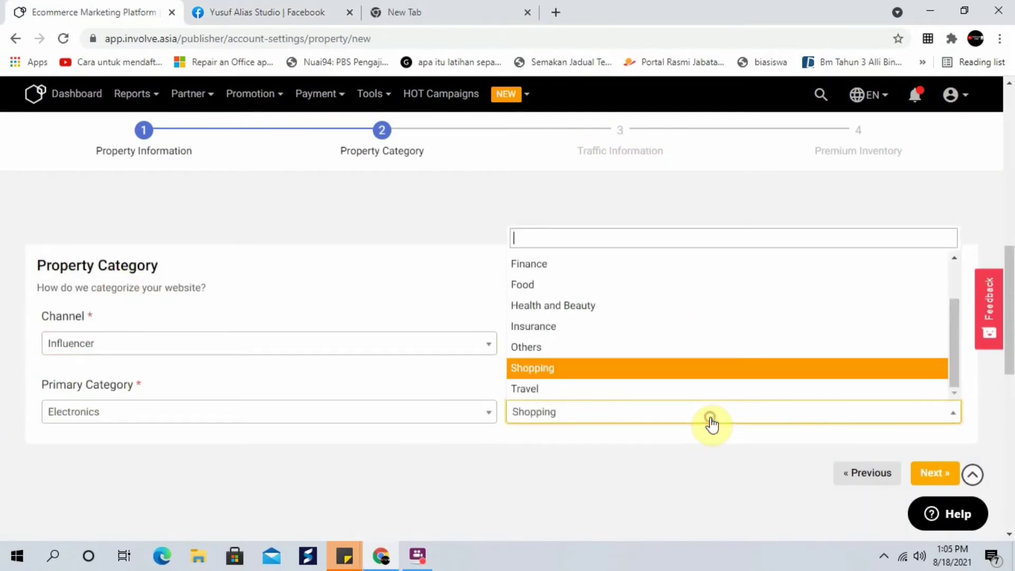
scroll(677, 369, "up", 1)
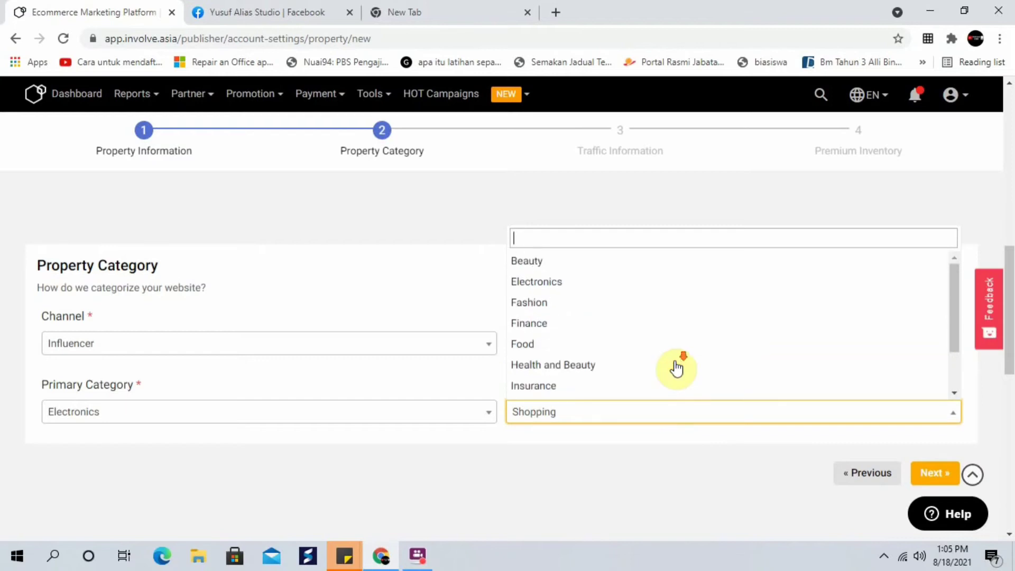
scroll(677, 369, "down", 1)
left_click(672, 370)
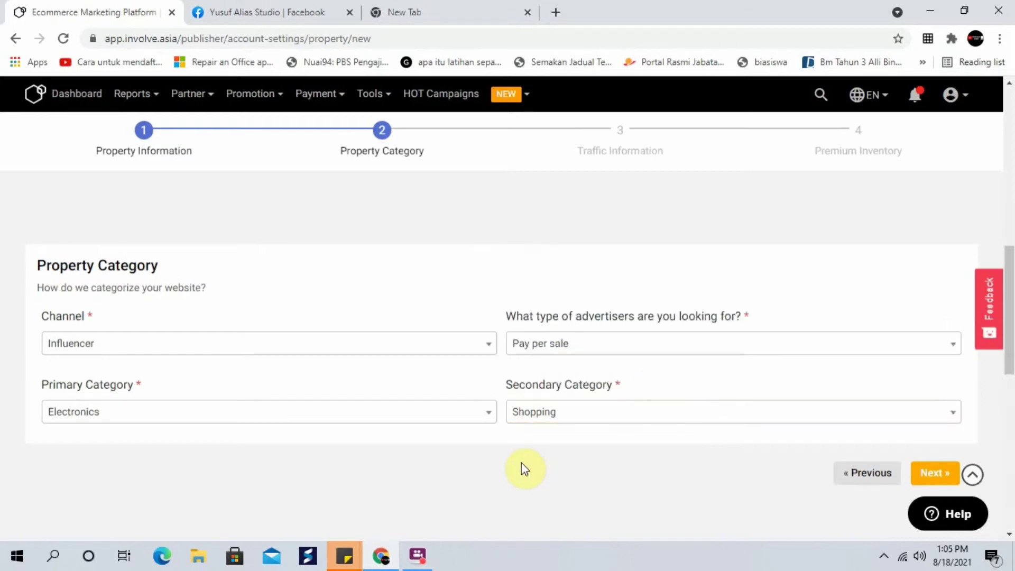
scroll(522, 462, "down", 1)
left_click(940, 411)
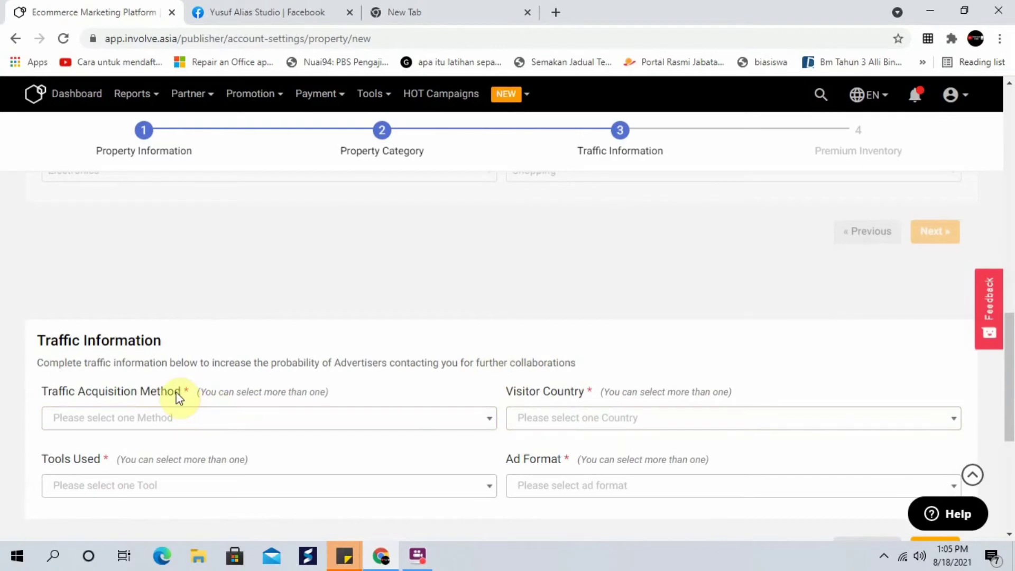
- Set the property's traffic acquisition method to Email
left_click(220, 419)
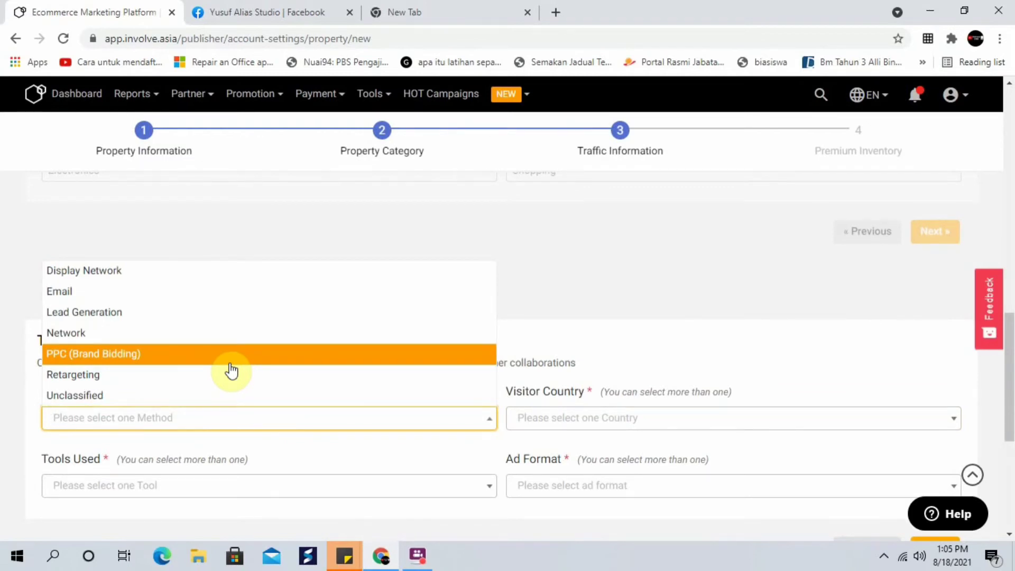
left_click(182, 299)
left_click(211, 423)
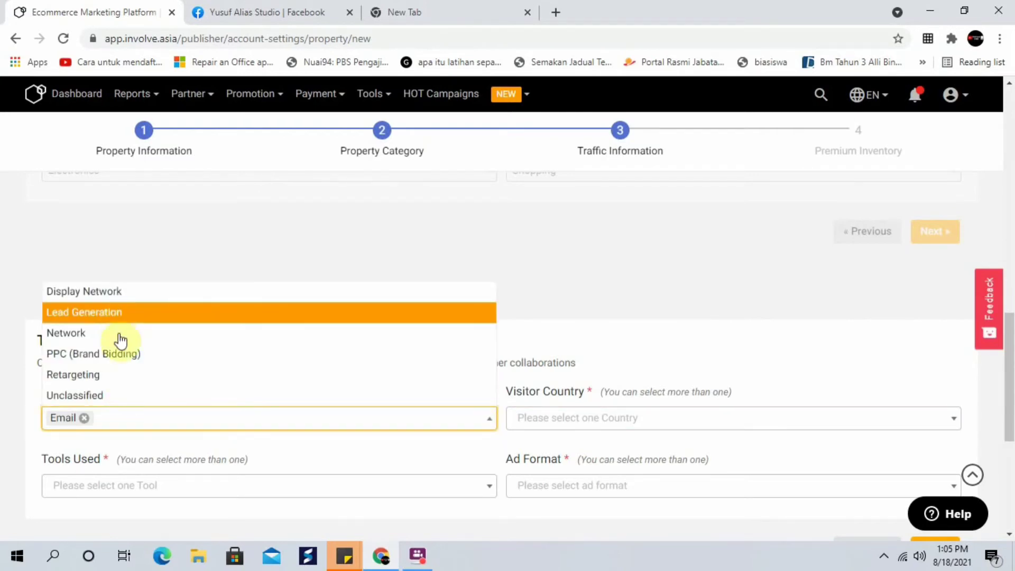
- Add Malaysia as a visitor country in the property's traffic information
left_click(521, 423)
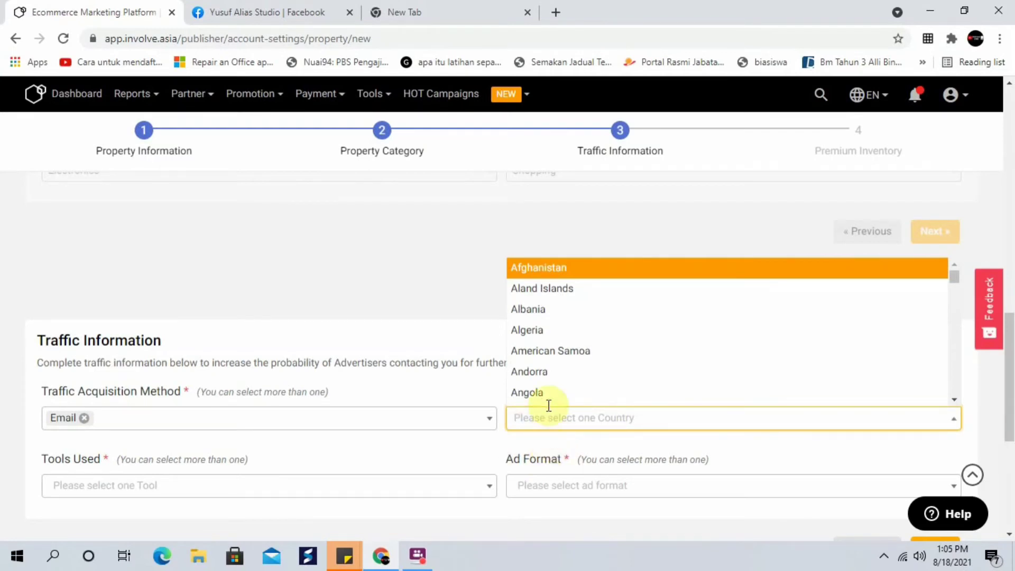
scroll(550, 402, "down", 8)
scroll(550, 401, "down", 20)
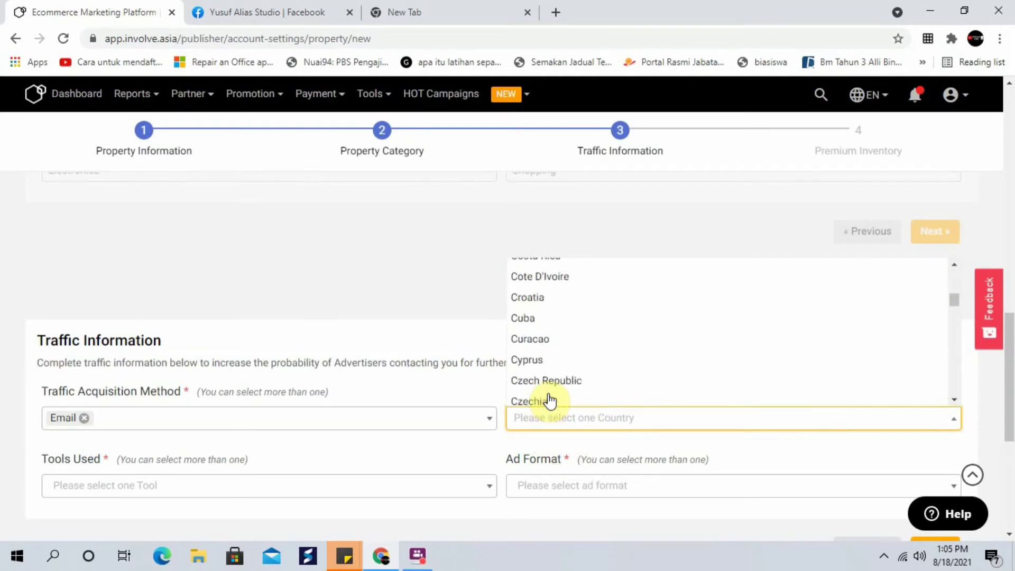
scroll(550, 390, "down", 8)
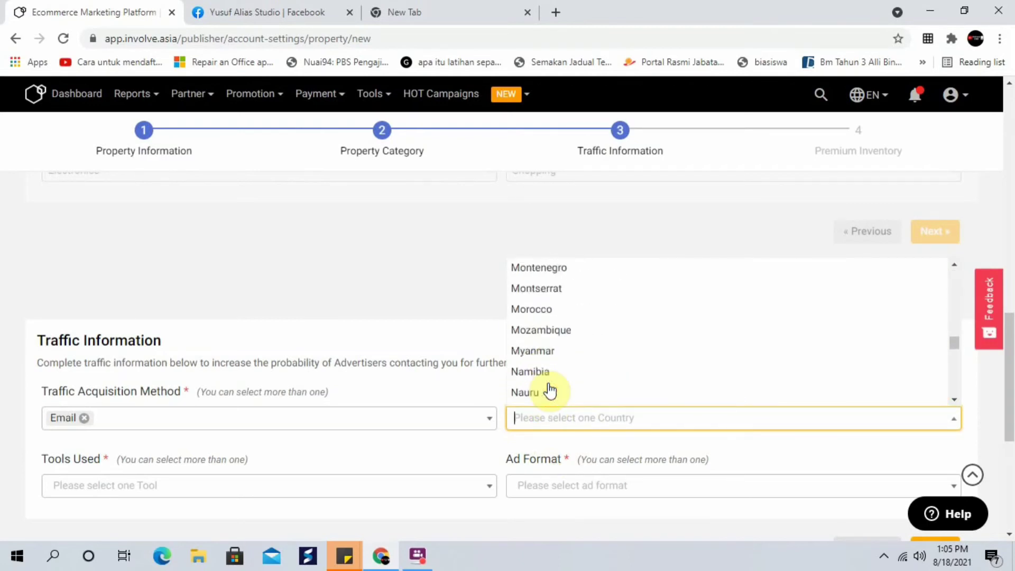
scroll(550, 317, "down", 2)
scroll(550, 321, "up", 4)
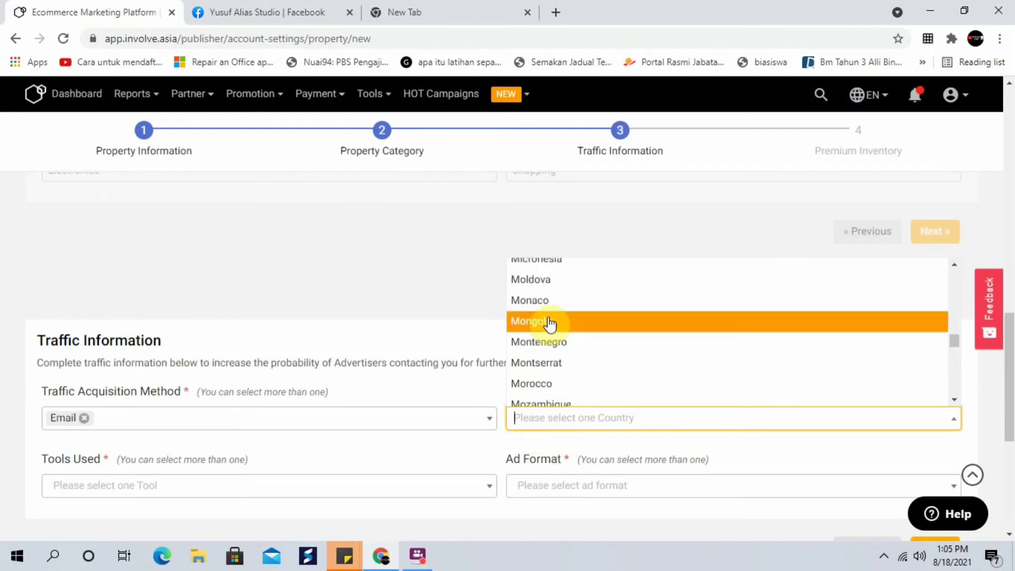
scroll(550, 321, "down", 4)
scroll(550, 322, "up", 4)
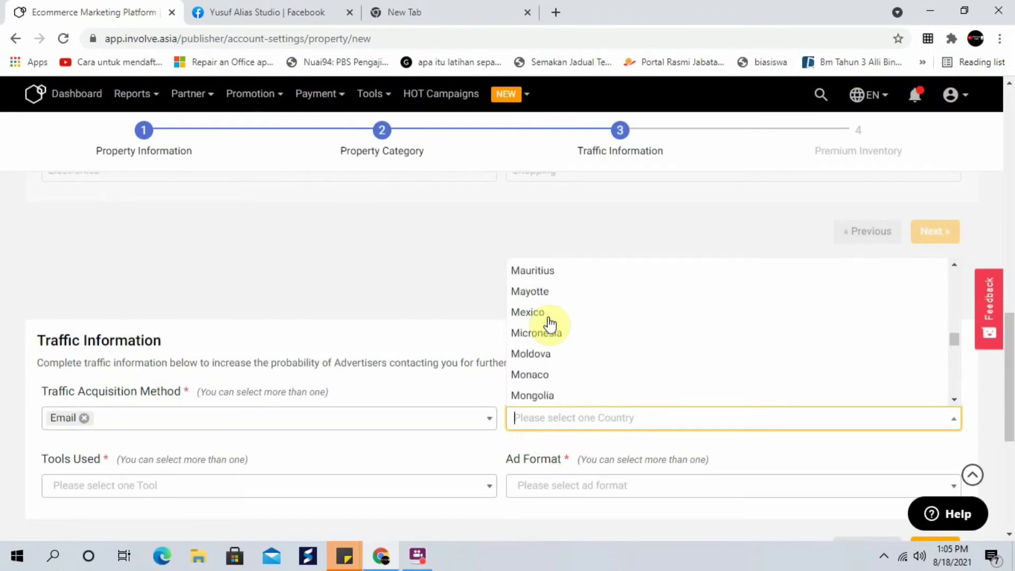
scroll(550, 323, "up", 3)
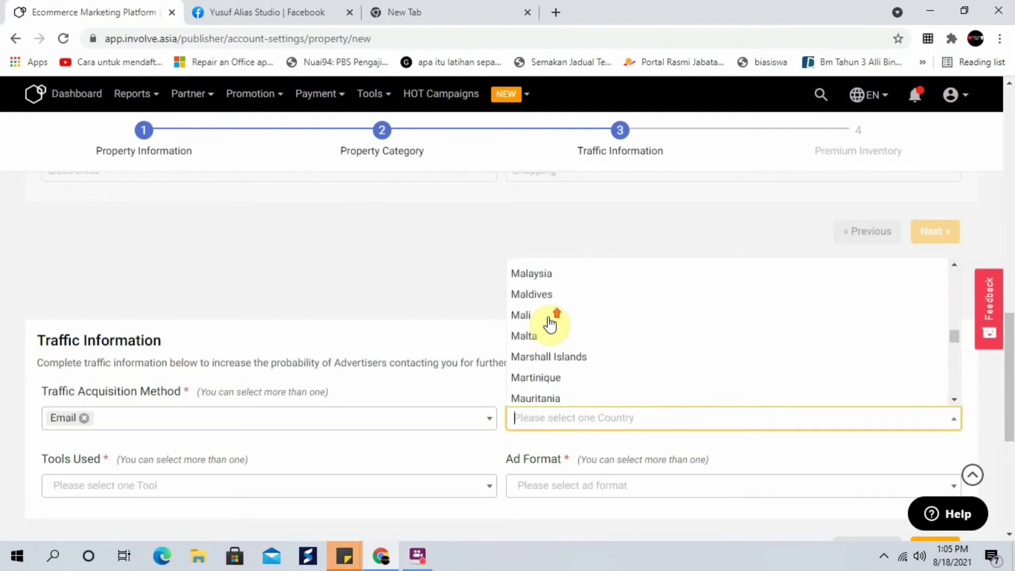
left_click(556, 283)
- Add Indonesia as another visitor country for the property
left_click(582, 414)
scroll(585, 356, "down", 10)
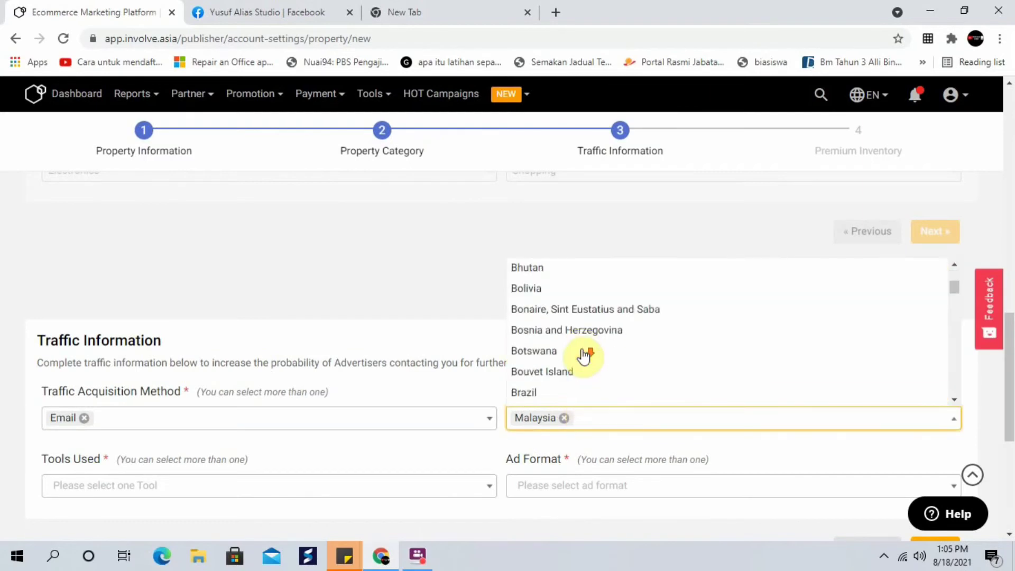
scroll(585, 356, "down", 10)
scroll(585, 355, "down", 15)
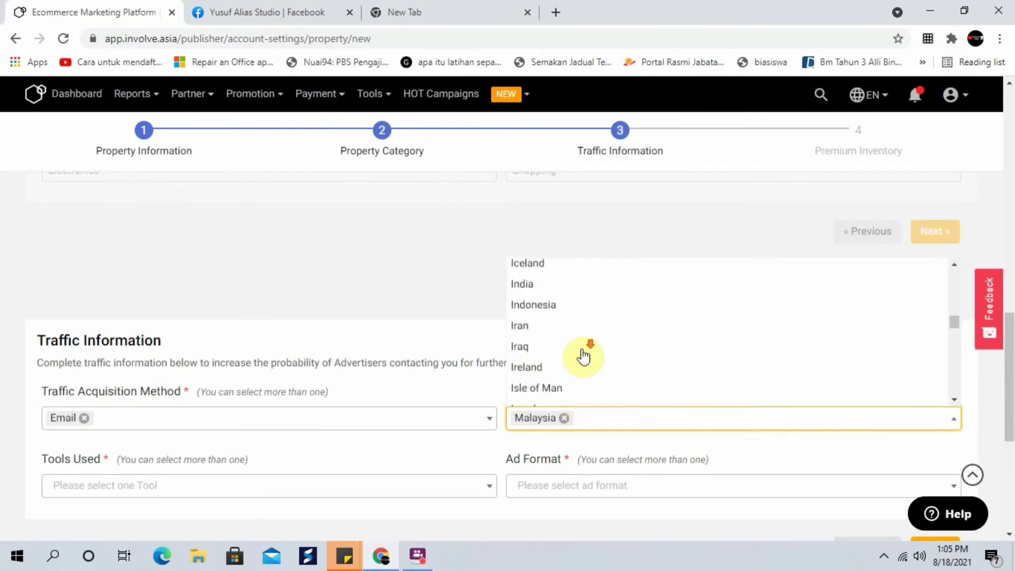
scroll(584, 356, "up", 1)
scroll(585, 355, "up", 5)
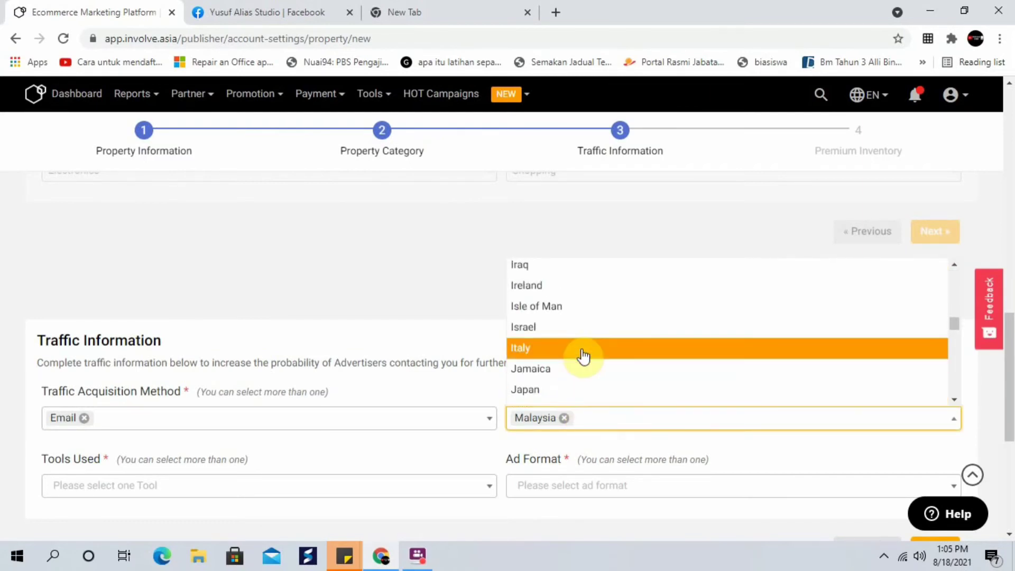
left_click(579, 302)
- Add Singapore as a further visitor country for the property
left_click(668, 420)
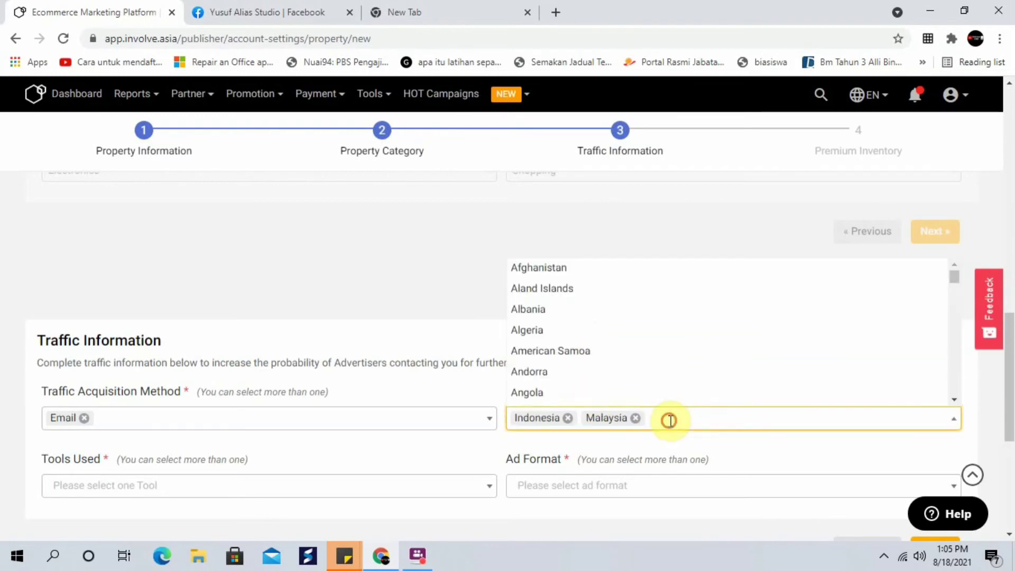
scroll(642, 367, "down", 10)
scroll(641, 368, "down", 20)
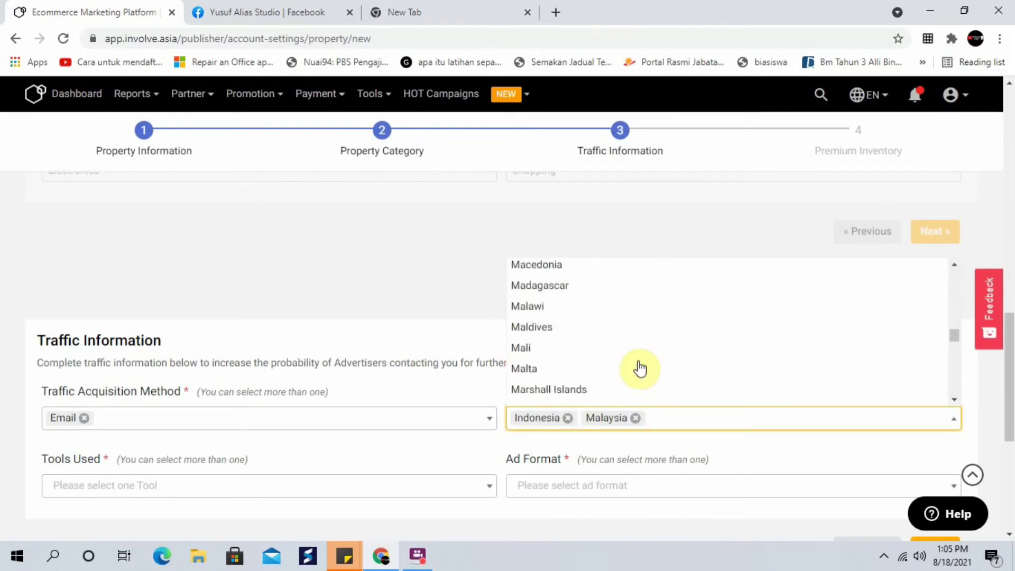
scroll(640, 367, "down", 5)
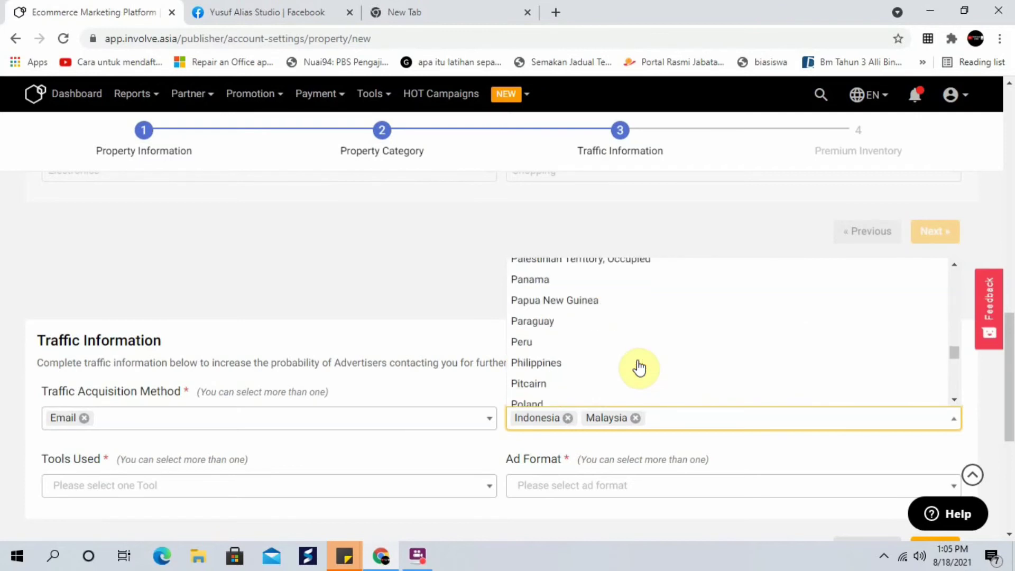
scroll(640, 367, "down", 15)
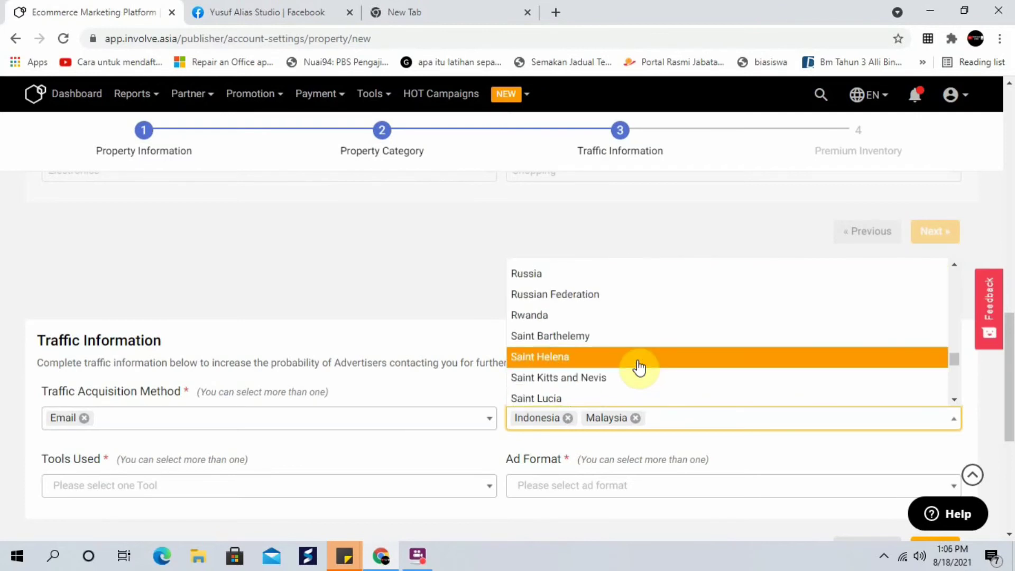
scroll(587, 338, "down", 4)
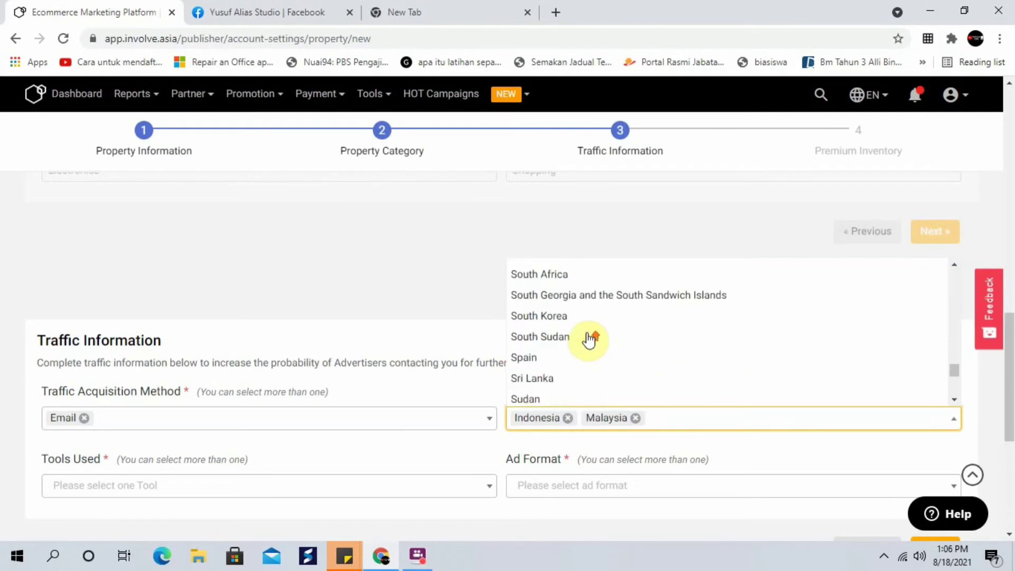
scroll(582, 344, "up", 3)
scroll(576, 362, "down", 3)
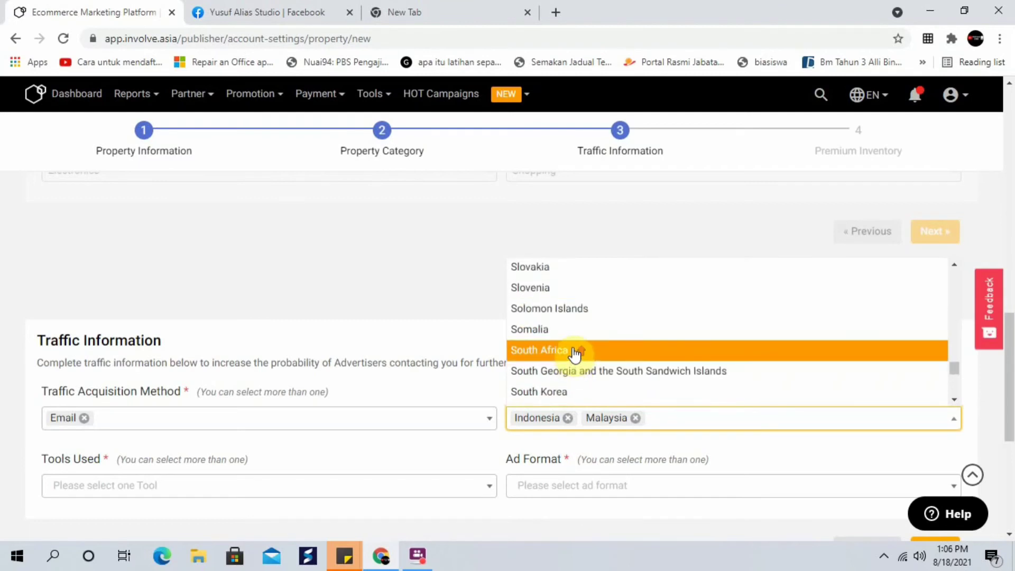
scroll(576, 349, "up", 3)
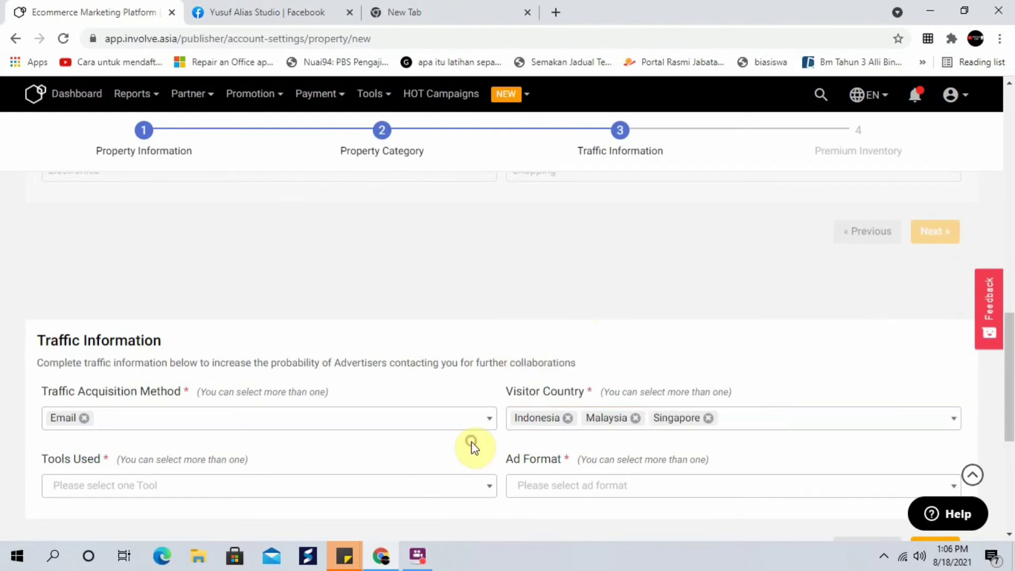
- Select Deeplink as the tool used and Facebook Page as the ad format for the property
left_click(471, 489)
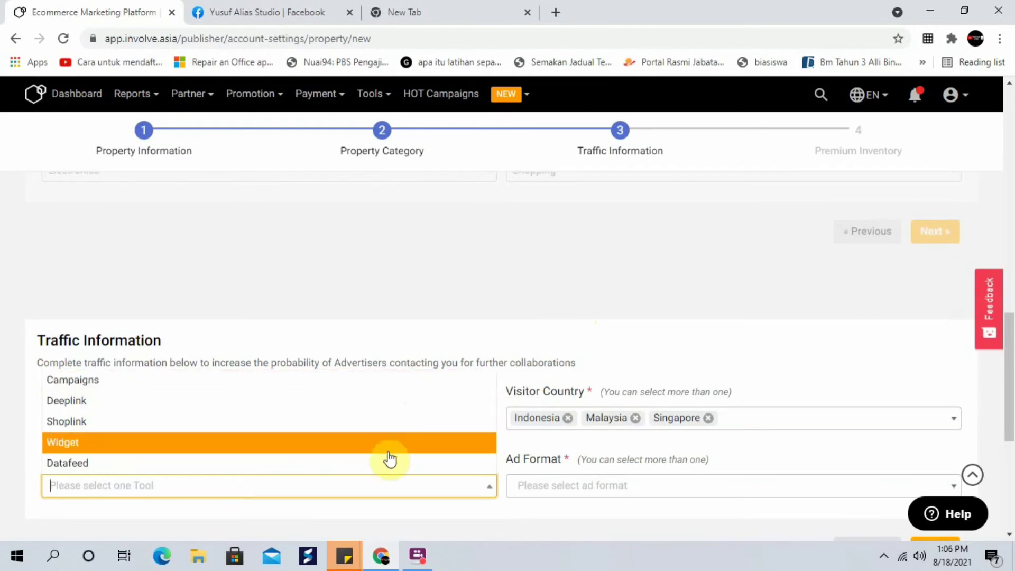
left_click(378, 405)
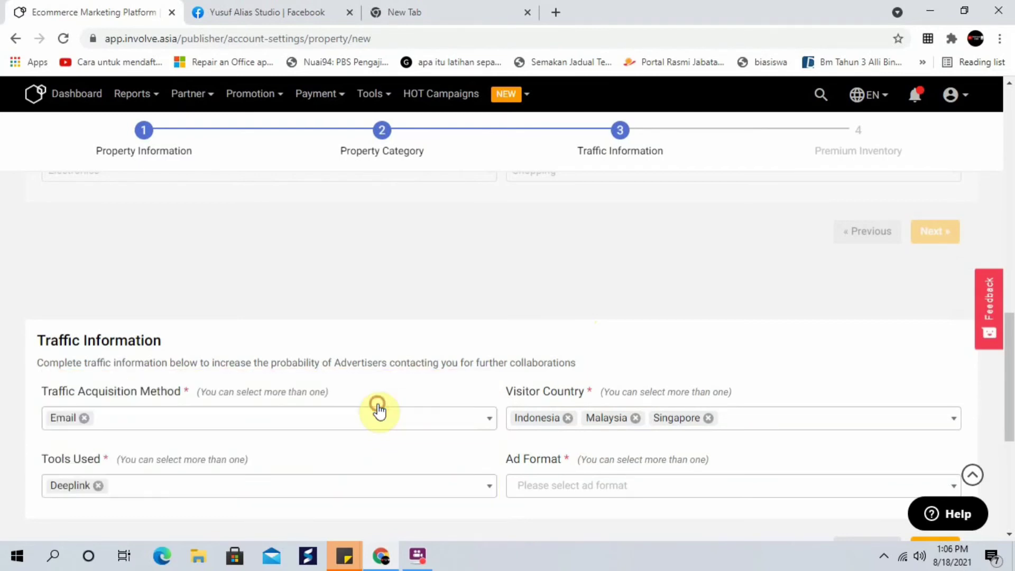
scroll(655, 423, "down", 3)
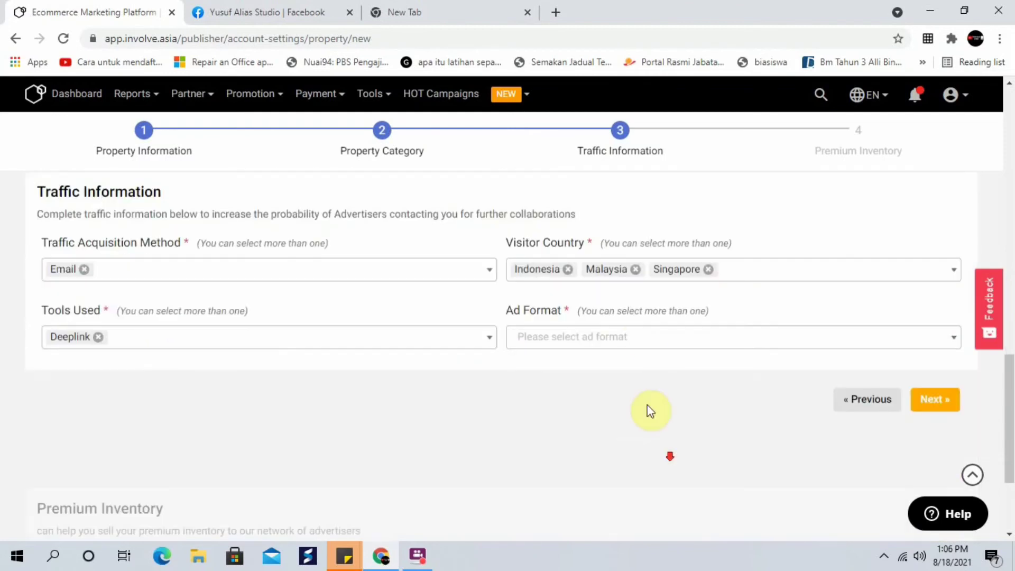
left_click(642, 335)
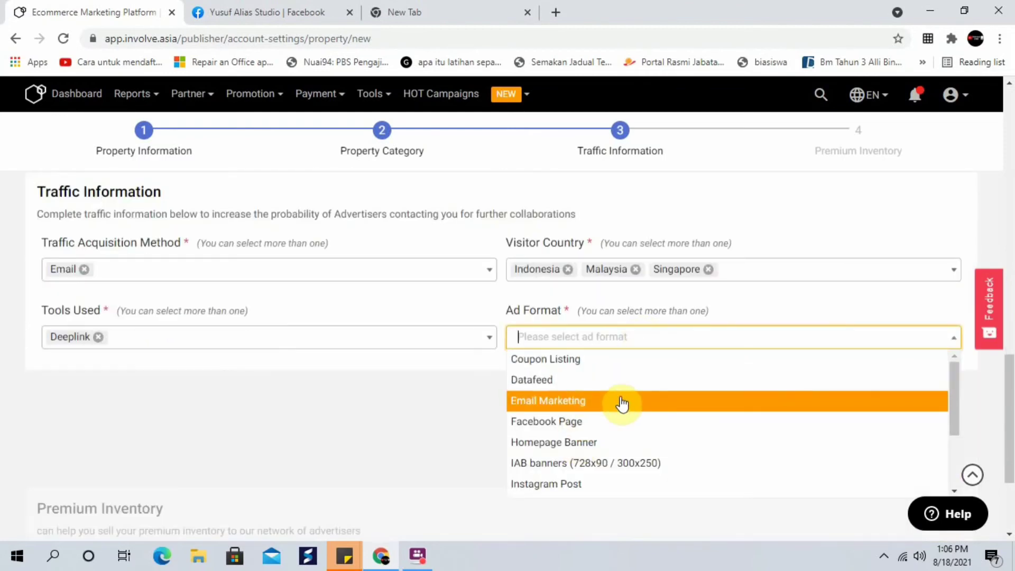
left_click(620, 422)
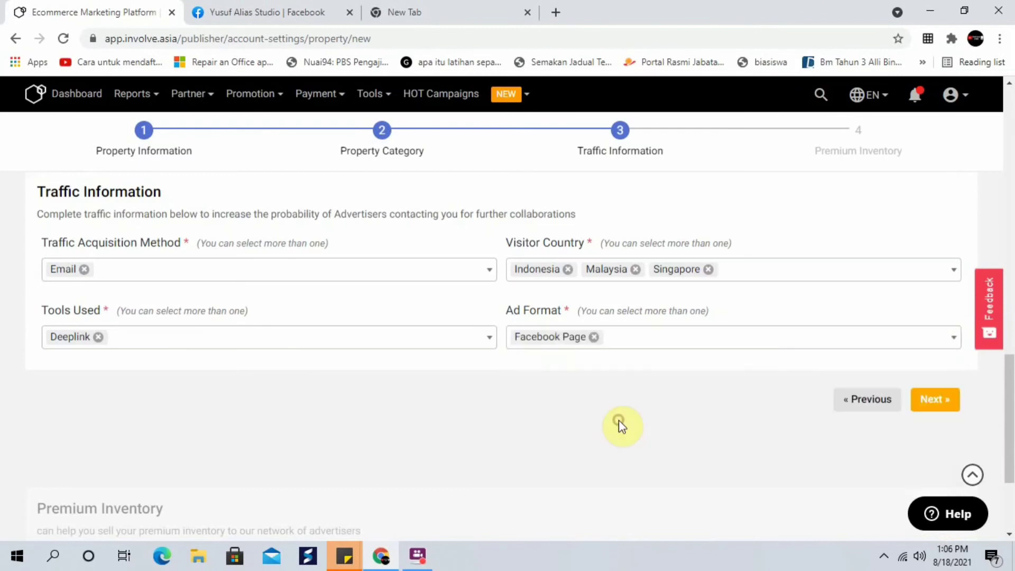
left_click(644, 345)
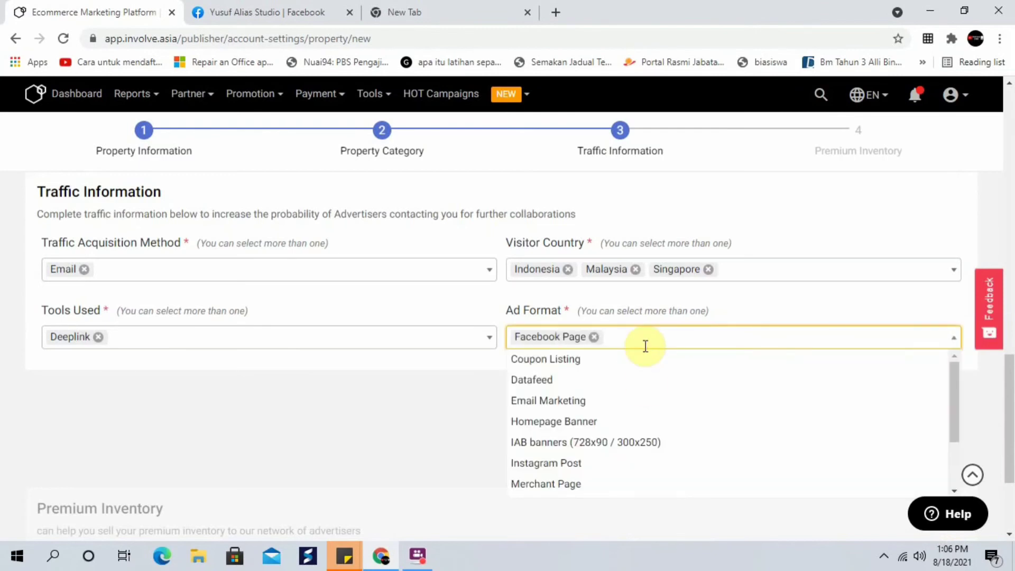
left_click(358, 417)
- Continue to the Premium Inventory section and check the choices for the Premium Inventory setting
scroll(399, 399, "down", 3)
scroll(750, 402, "up", 4)
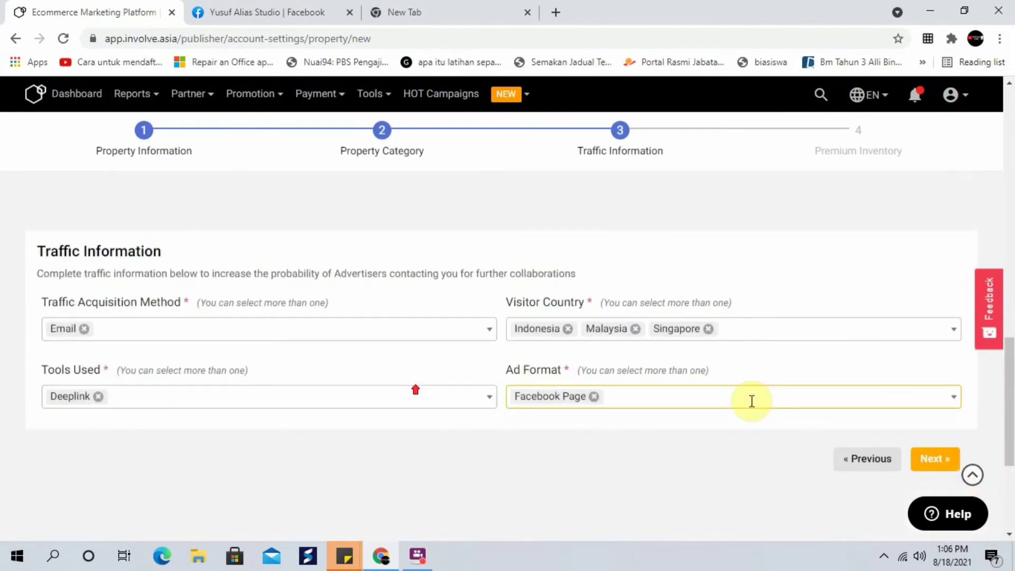
left_click(911, 462)
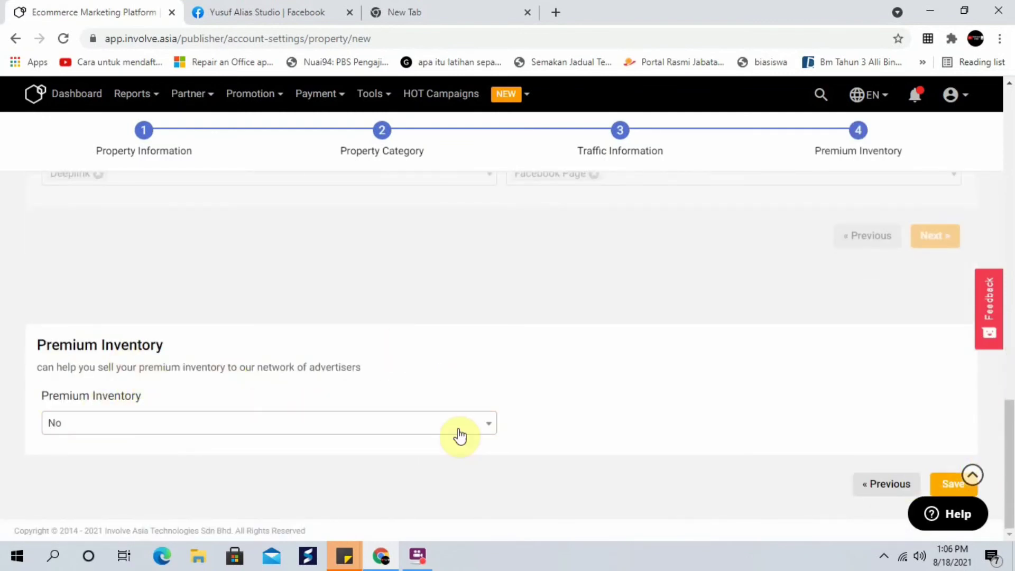
left_click(487, 425)
left_click(437, 474)
- Review the filled-in property form back to its beginning, return to the account settings and view the Account Information section
scroll(865, 451, "up", 15)
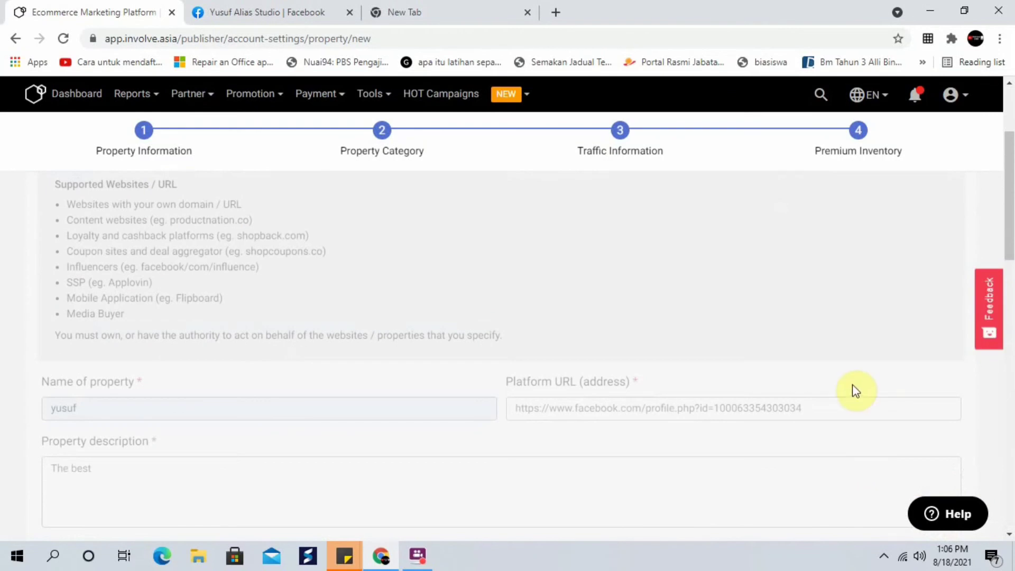
scroll(857, 391, "up", 3)
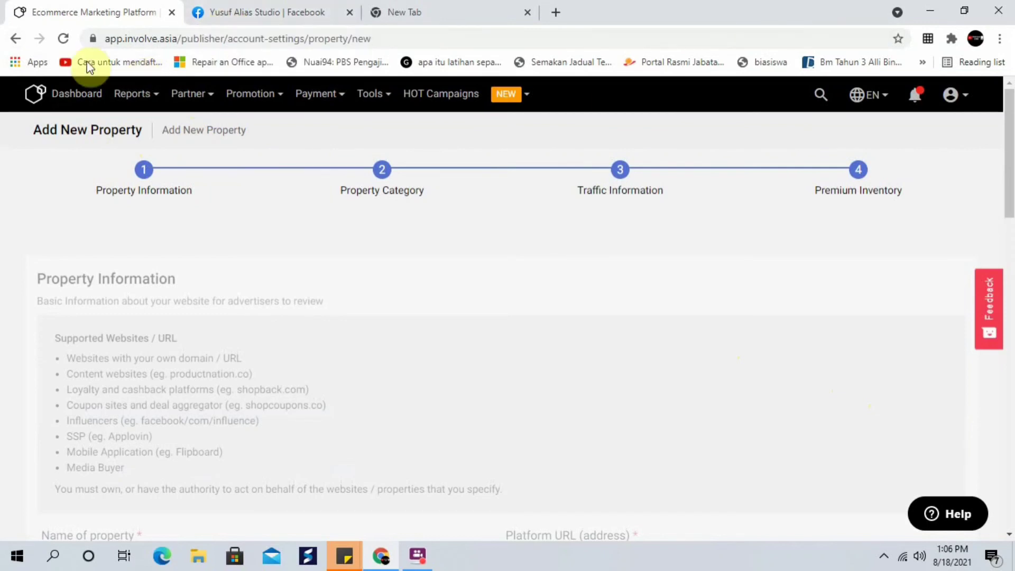
left_click(16, 39)
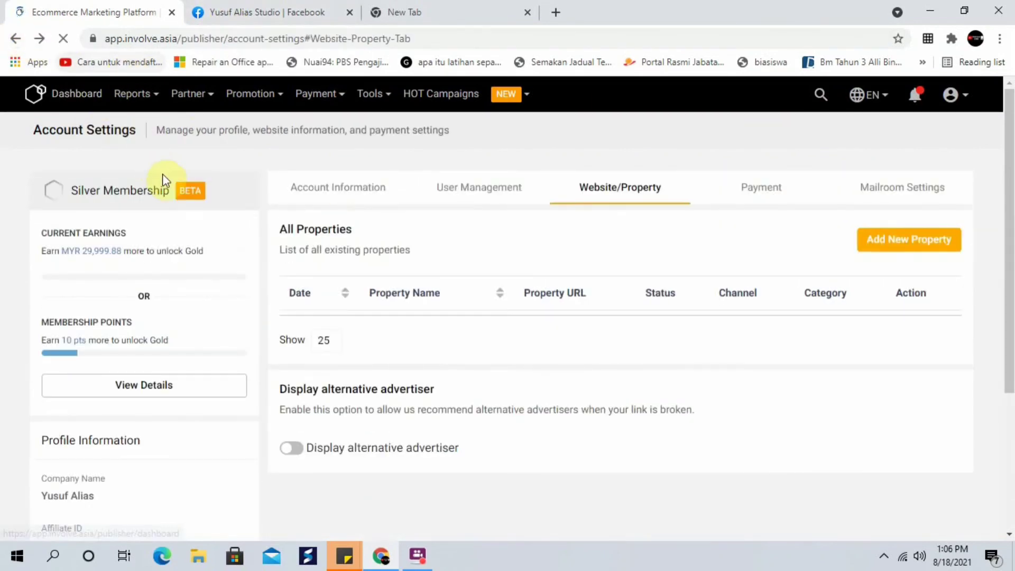
left_click(365, 203)
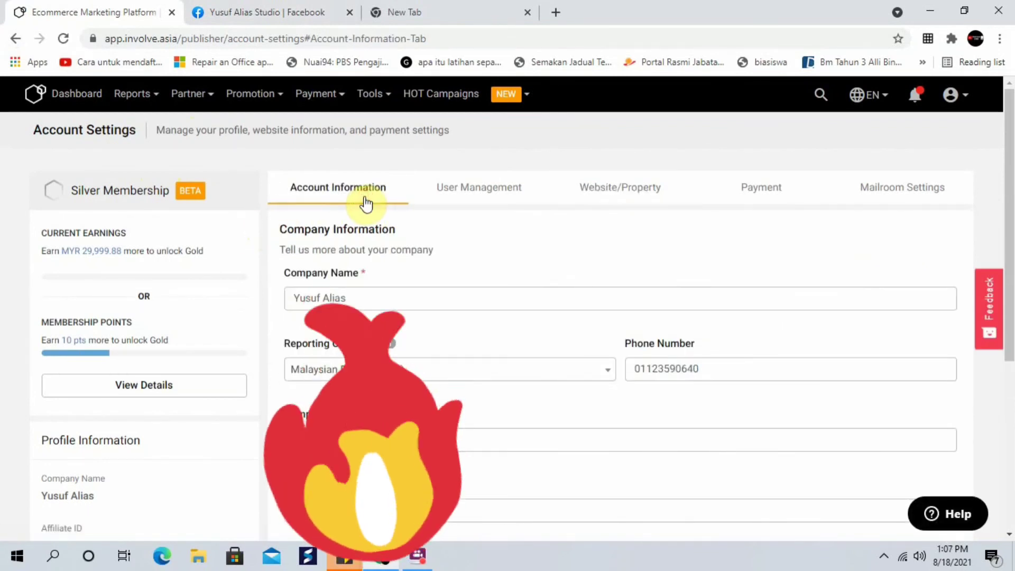